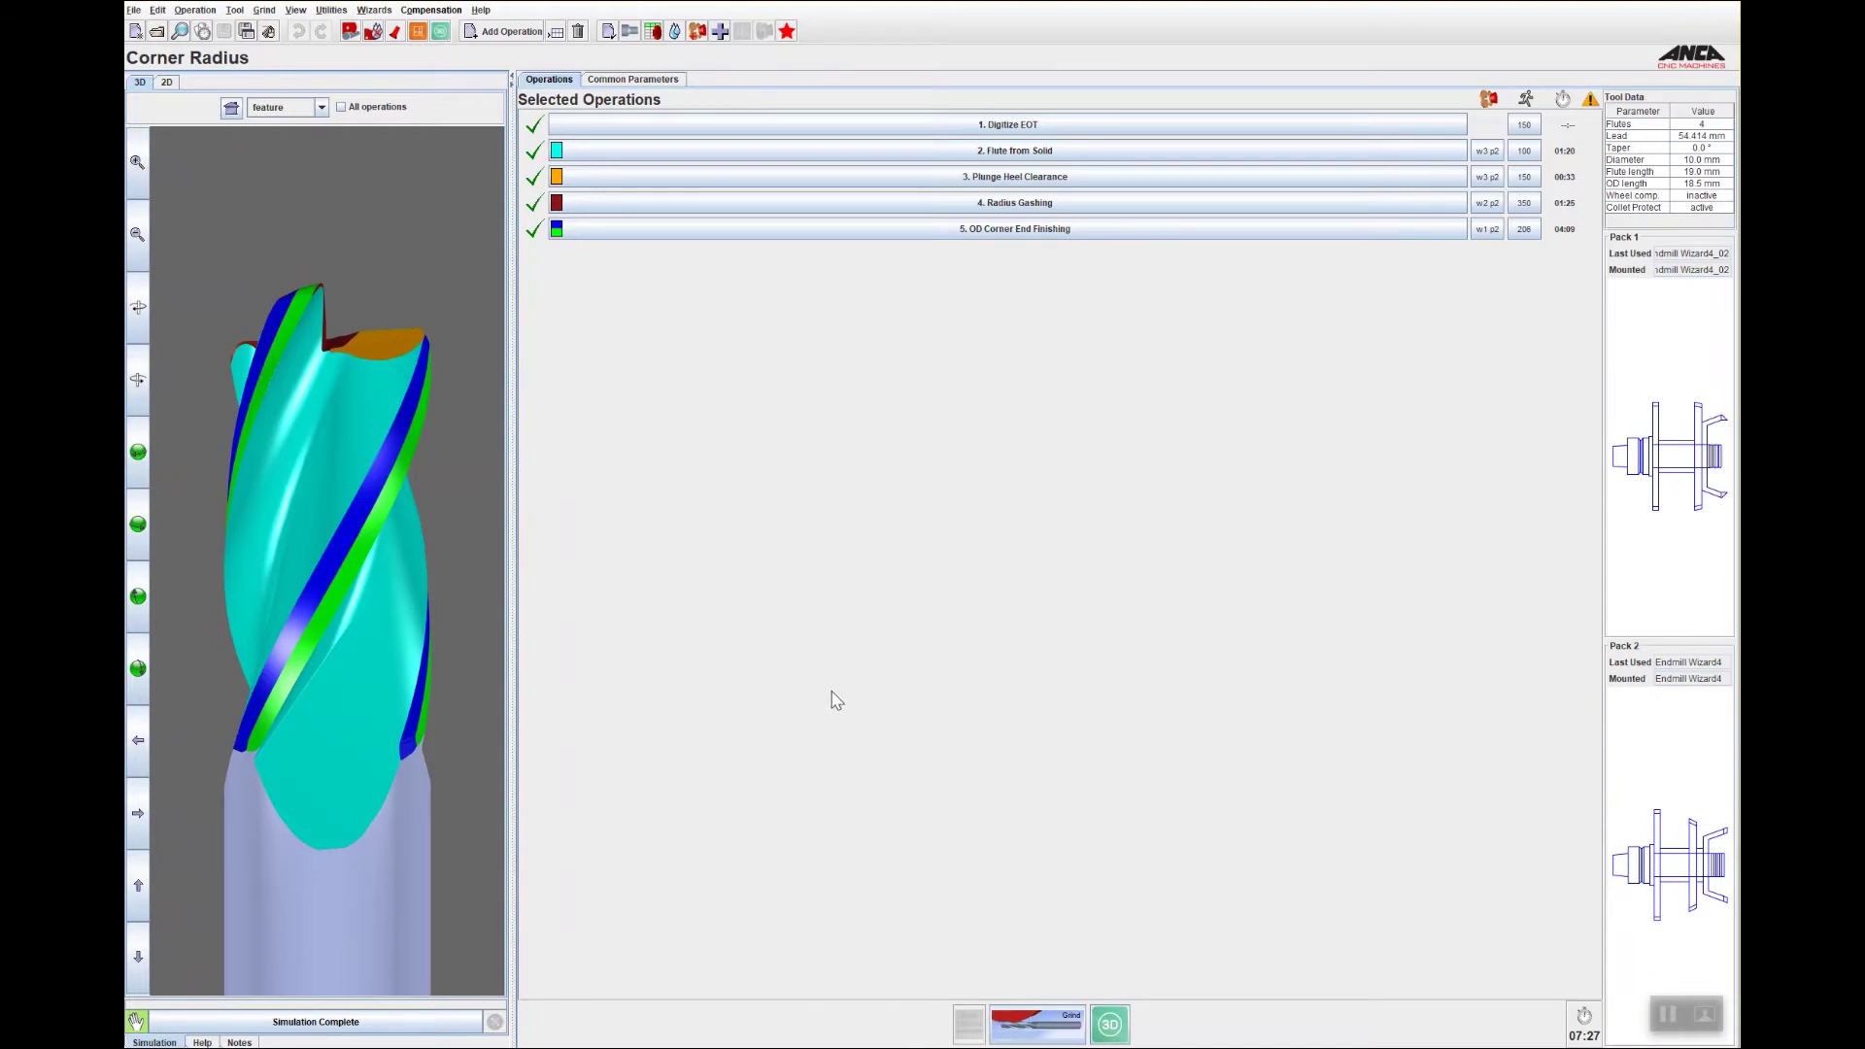
Build an Oval Form Ballnose in the Endmill Wizard with a 2 Long, 2 Short endface, keeping default dimensions.
left_click(375, 11)
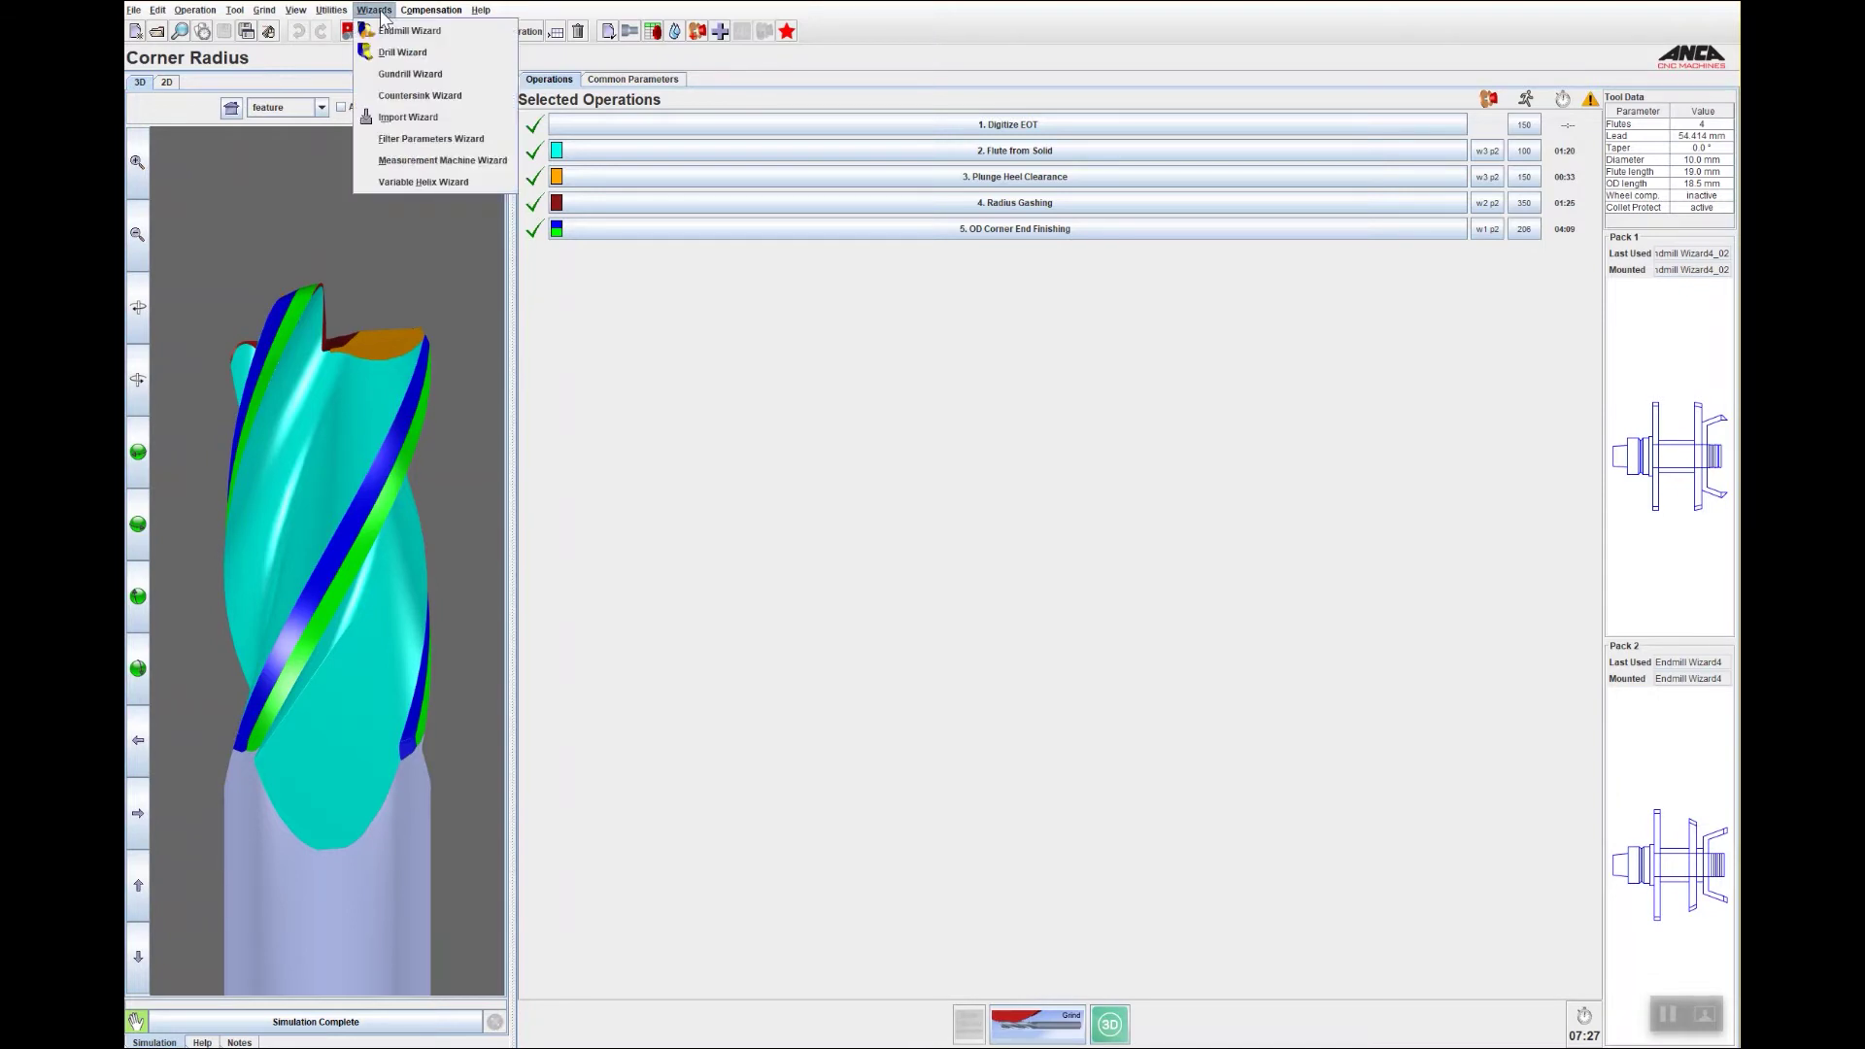
left_click(409, 30)
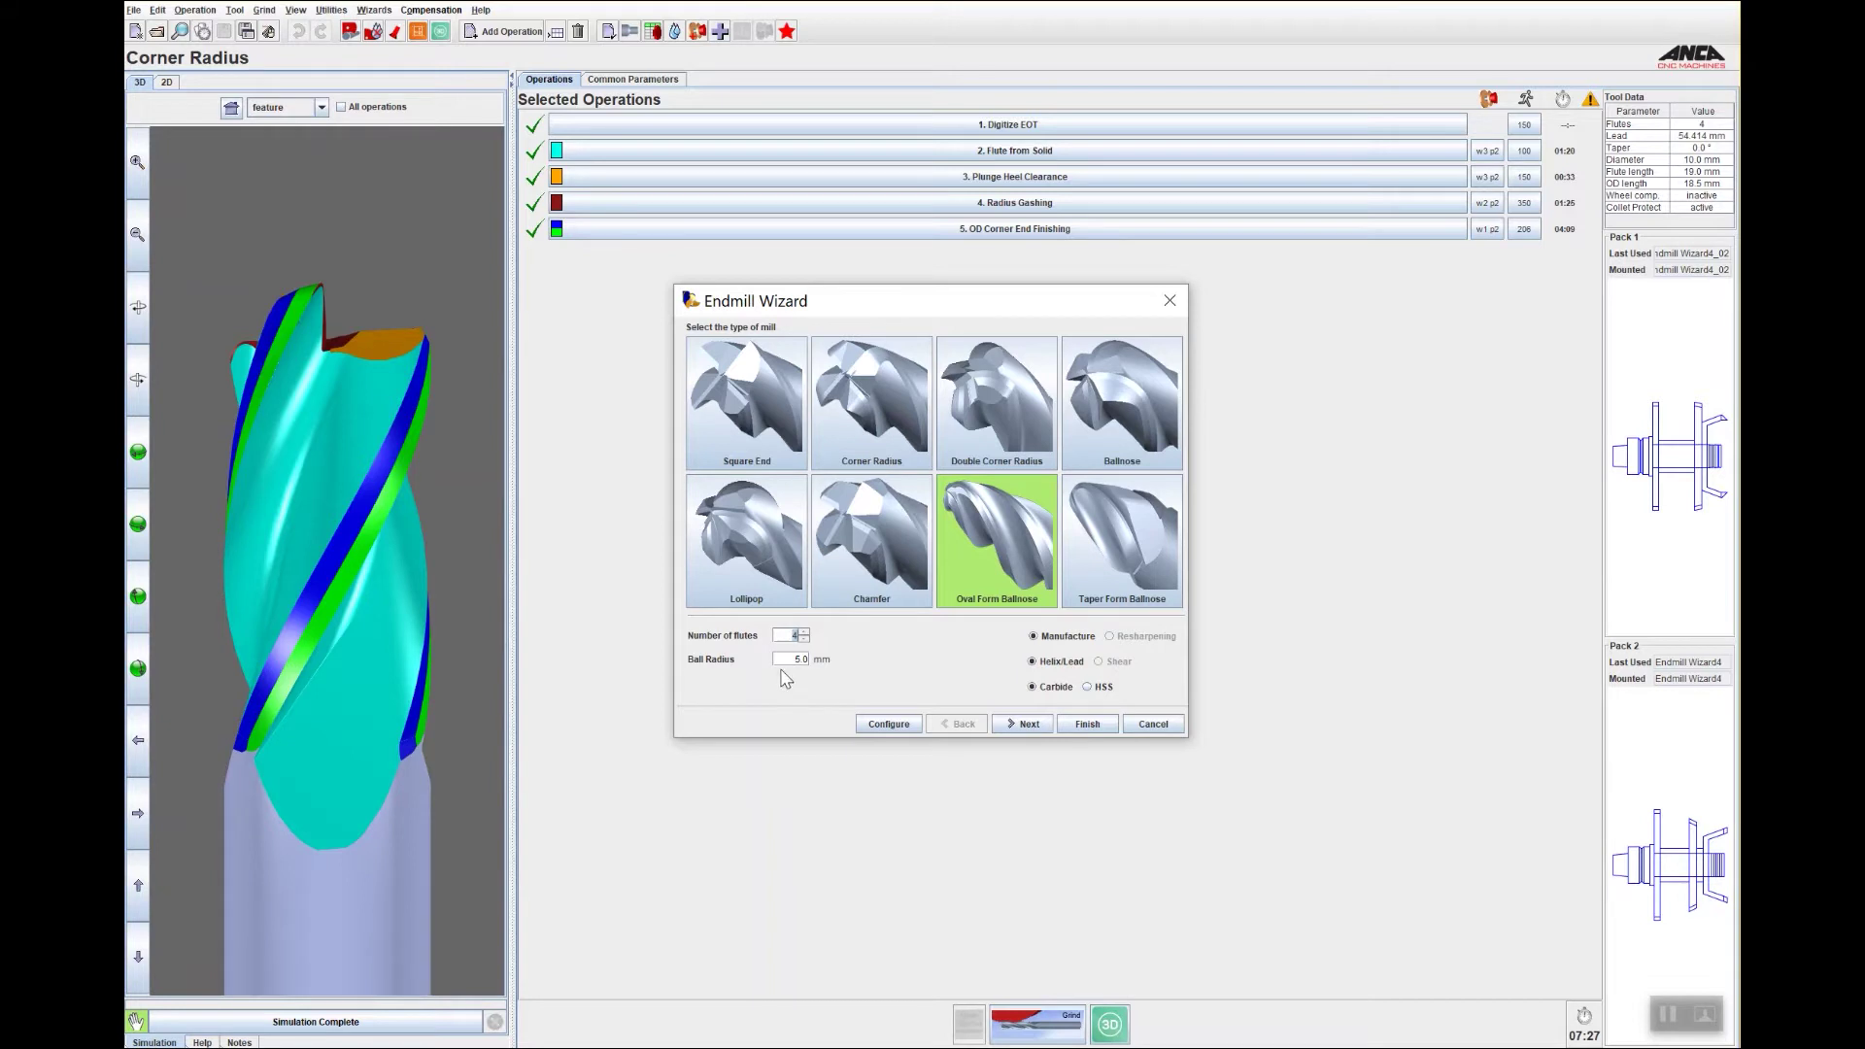
left_click(1030, 726)
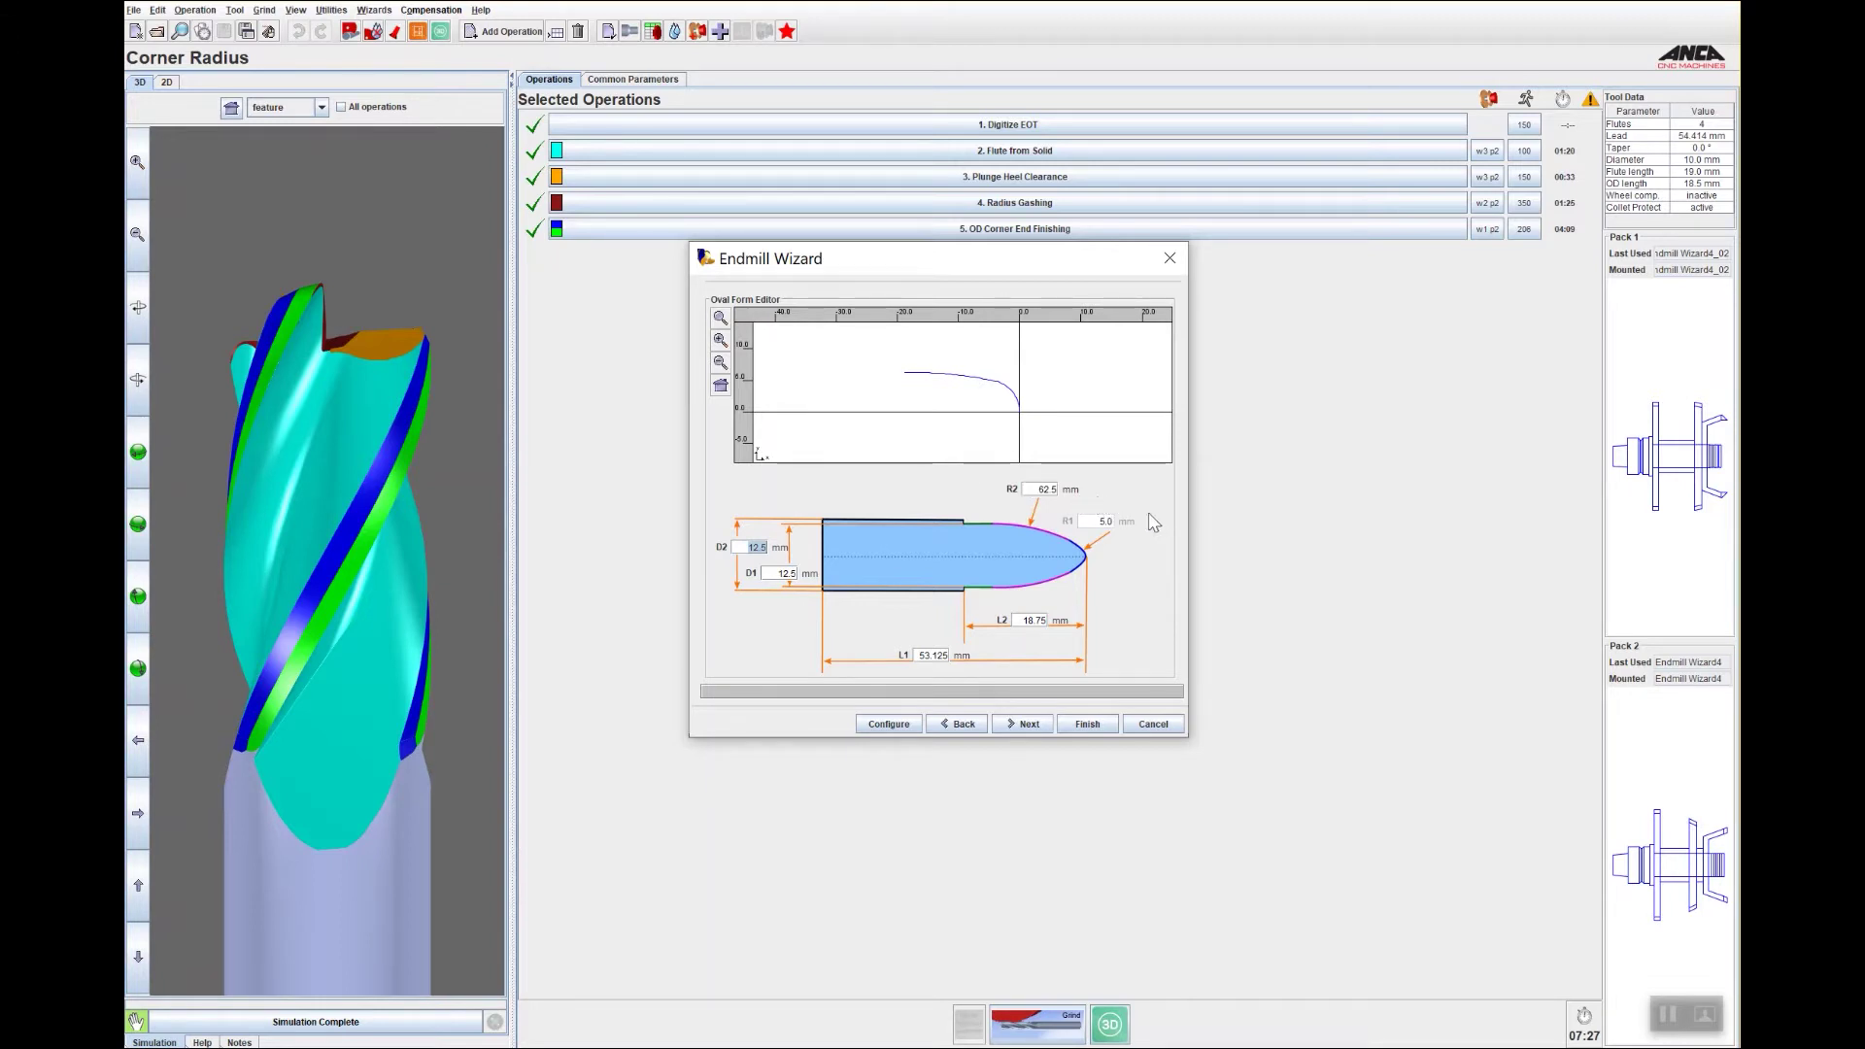
left_click(1022, 725)
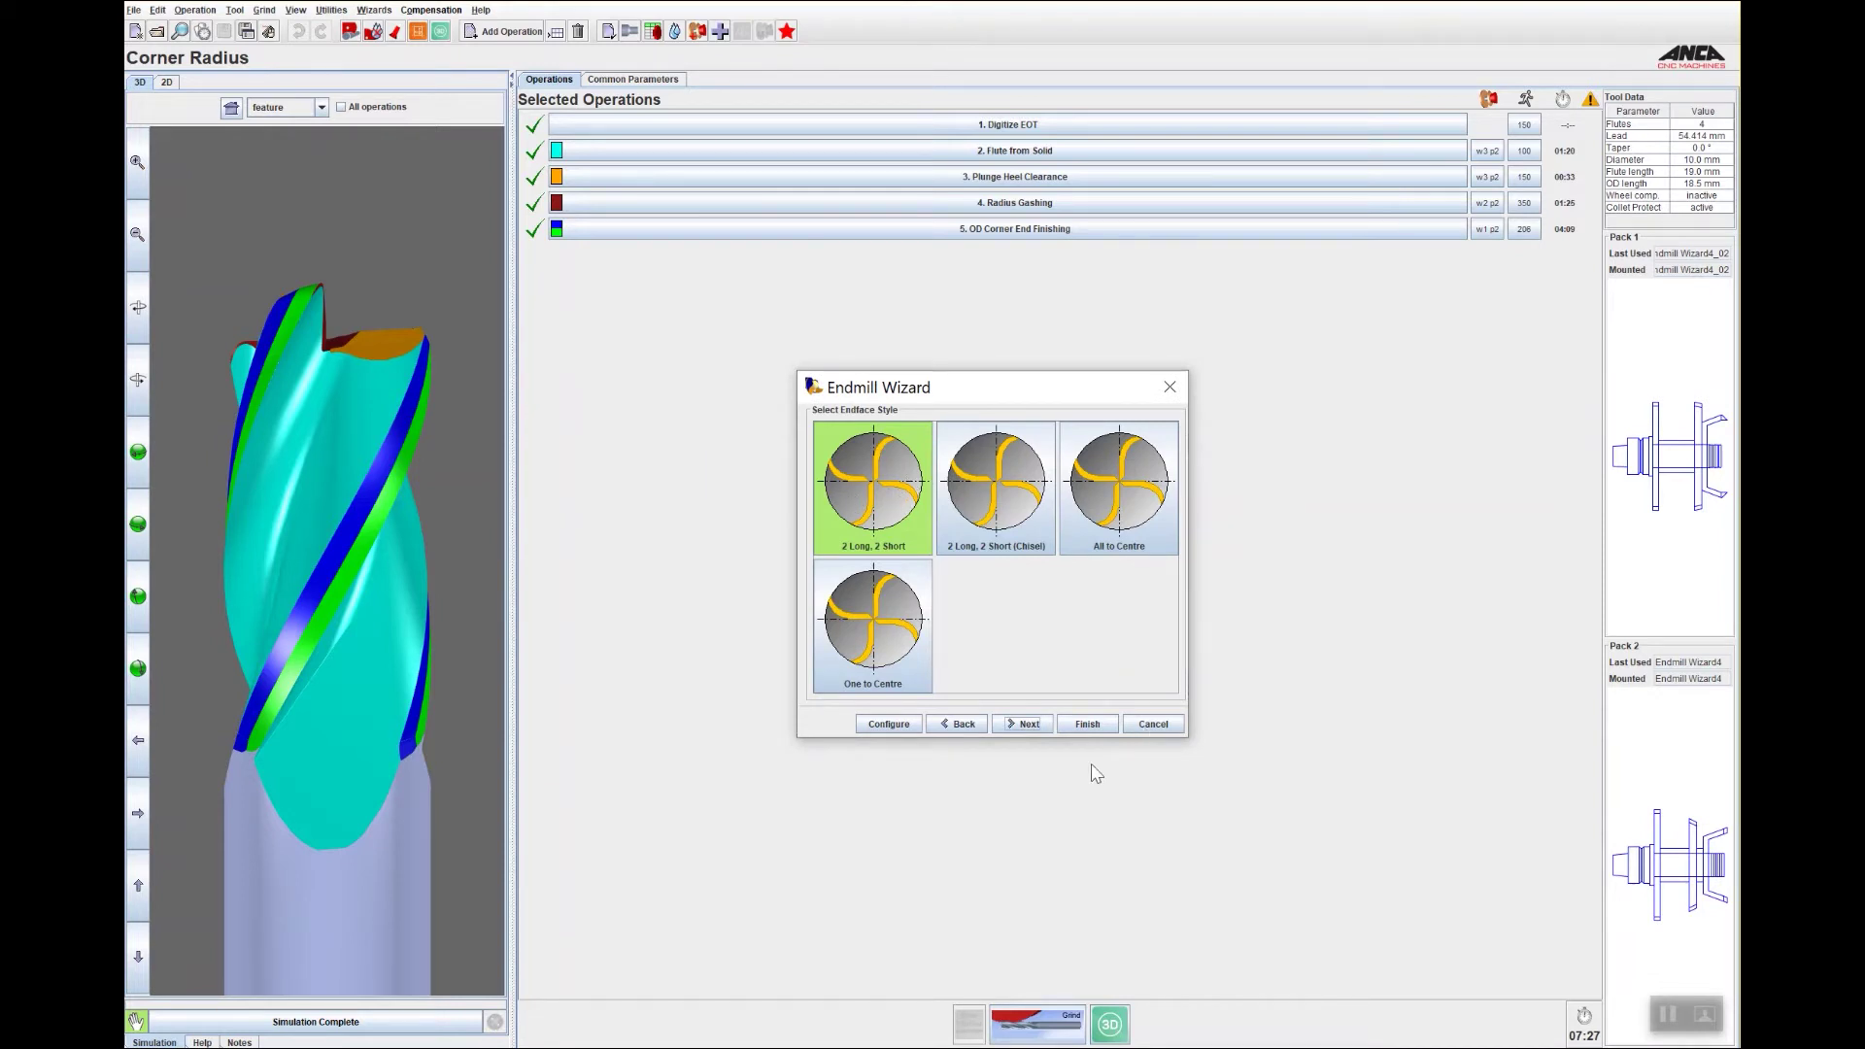
left_click(1023, 725)
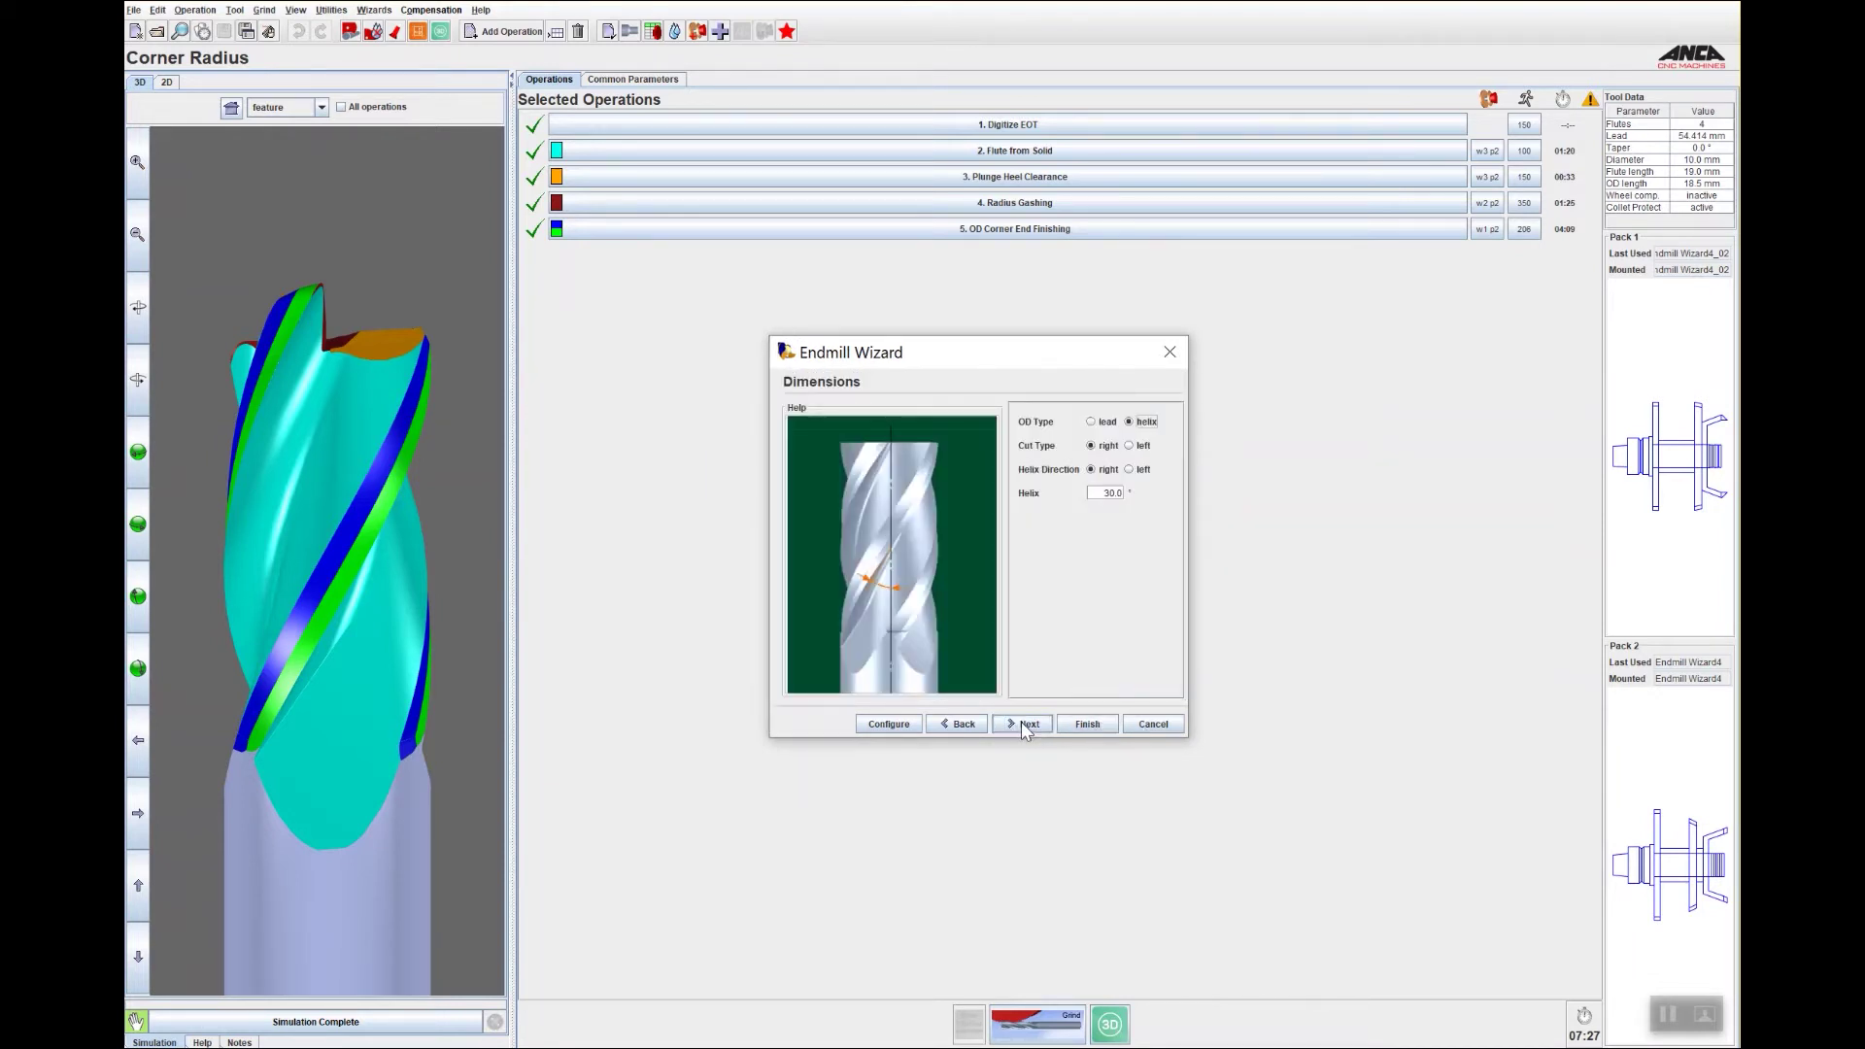
left_click(1036, 725)
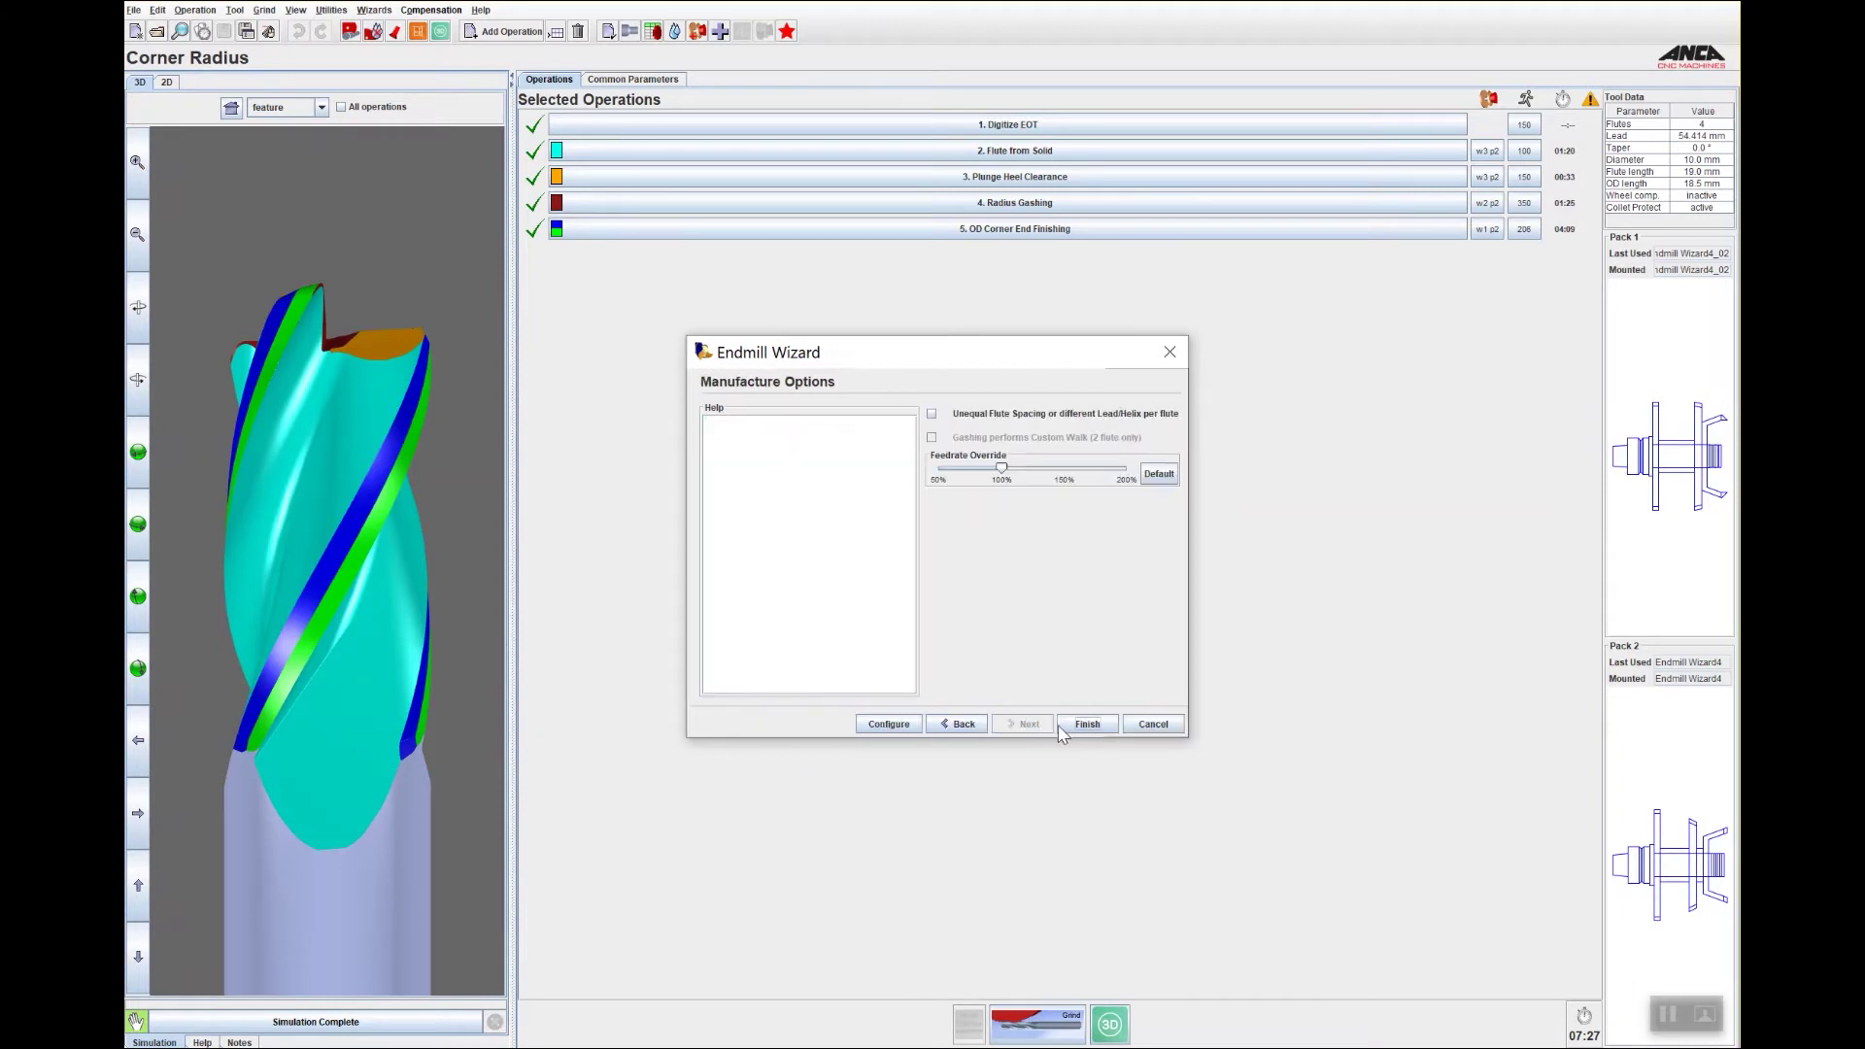
left_click(1077, 725)
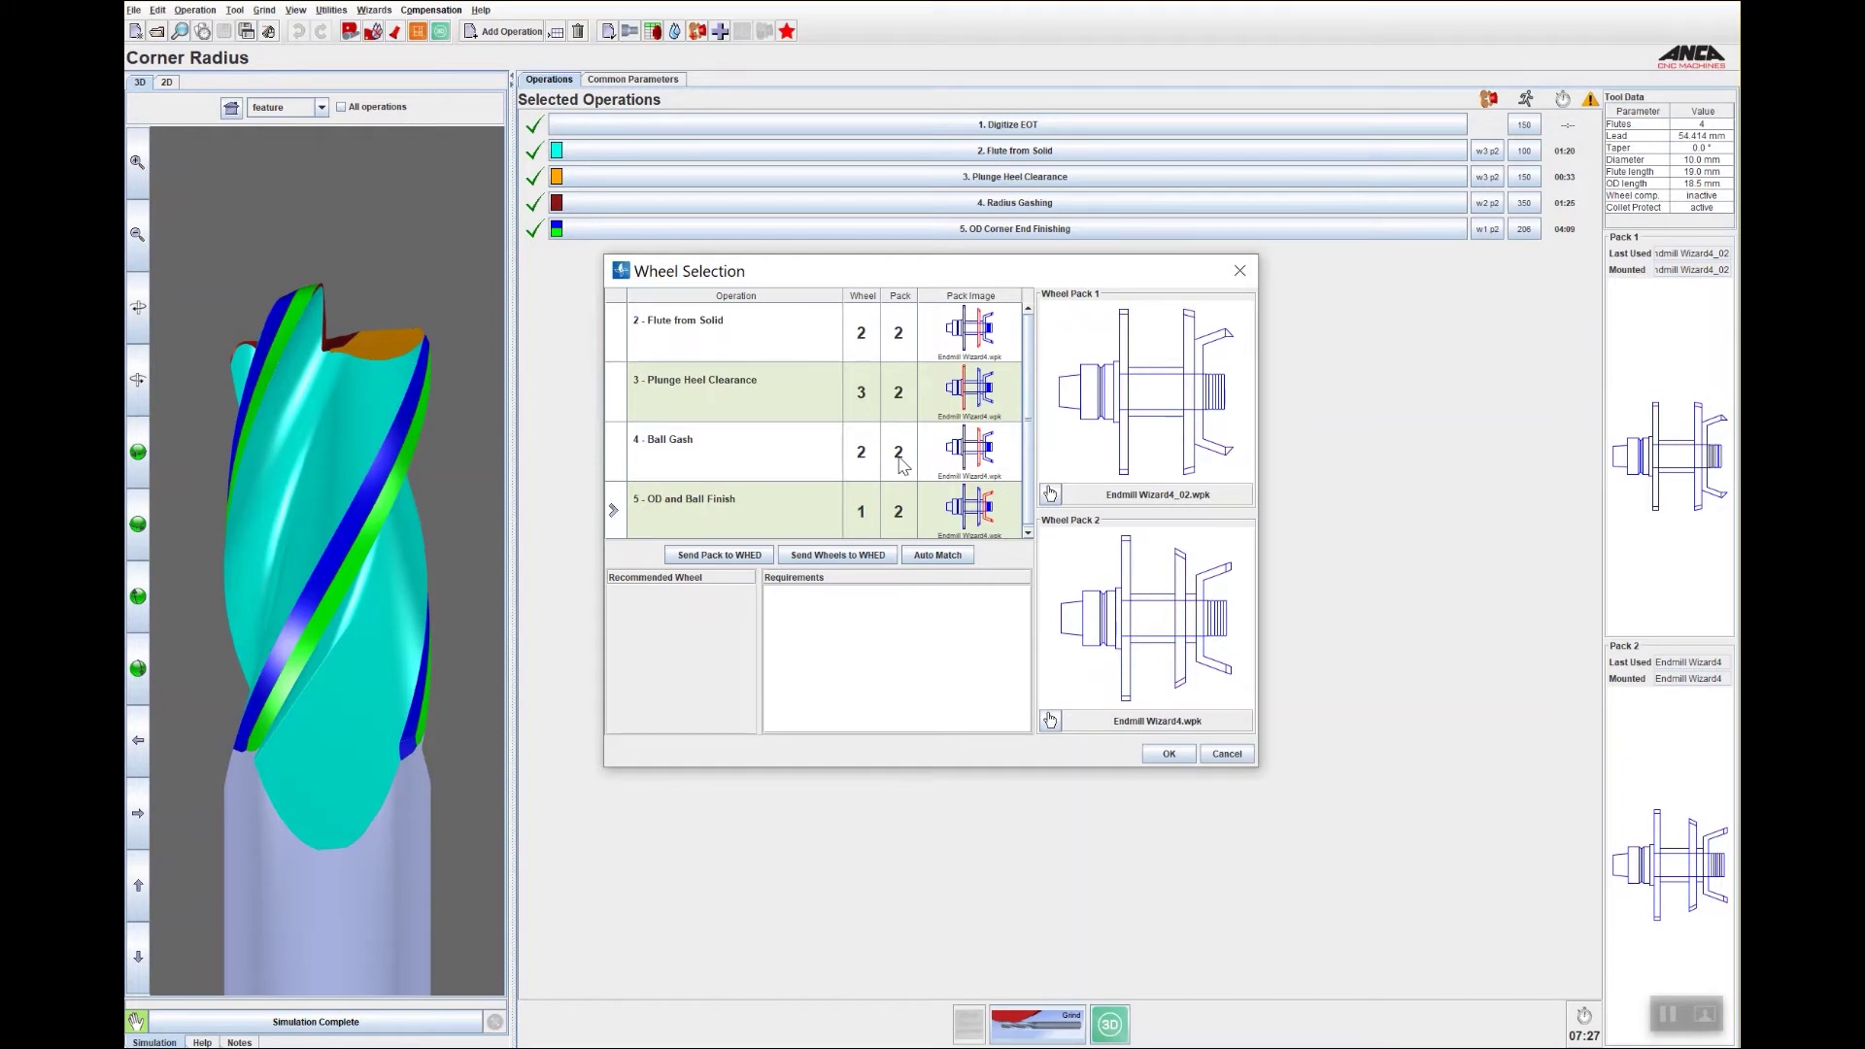
Assign Ball Gash to wheel pack 1 and accept the wheel assignments despite the warning.
left_click(899, 453)
left_click(903, 499)
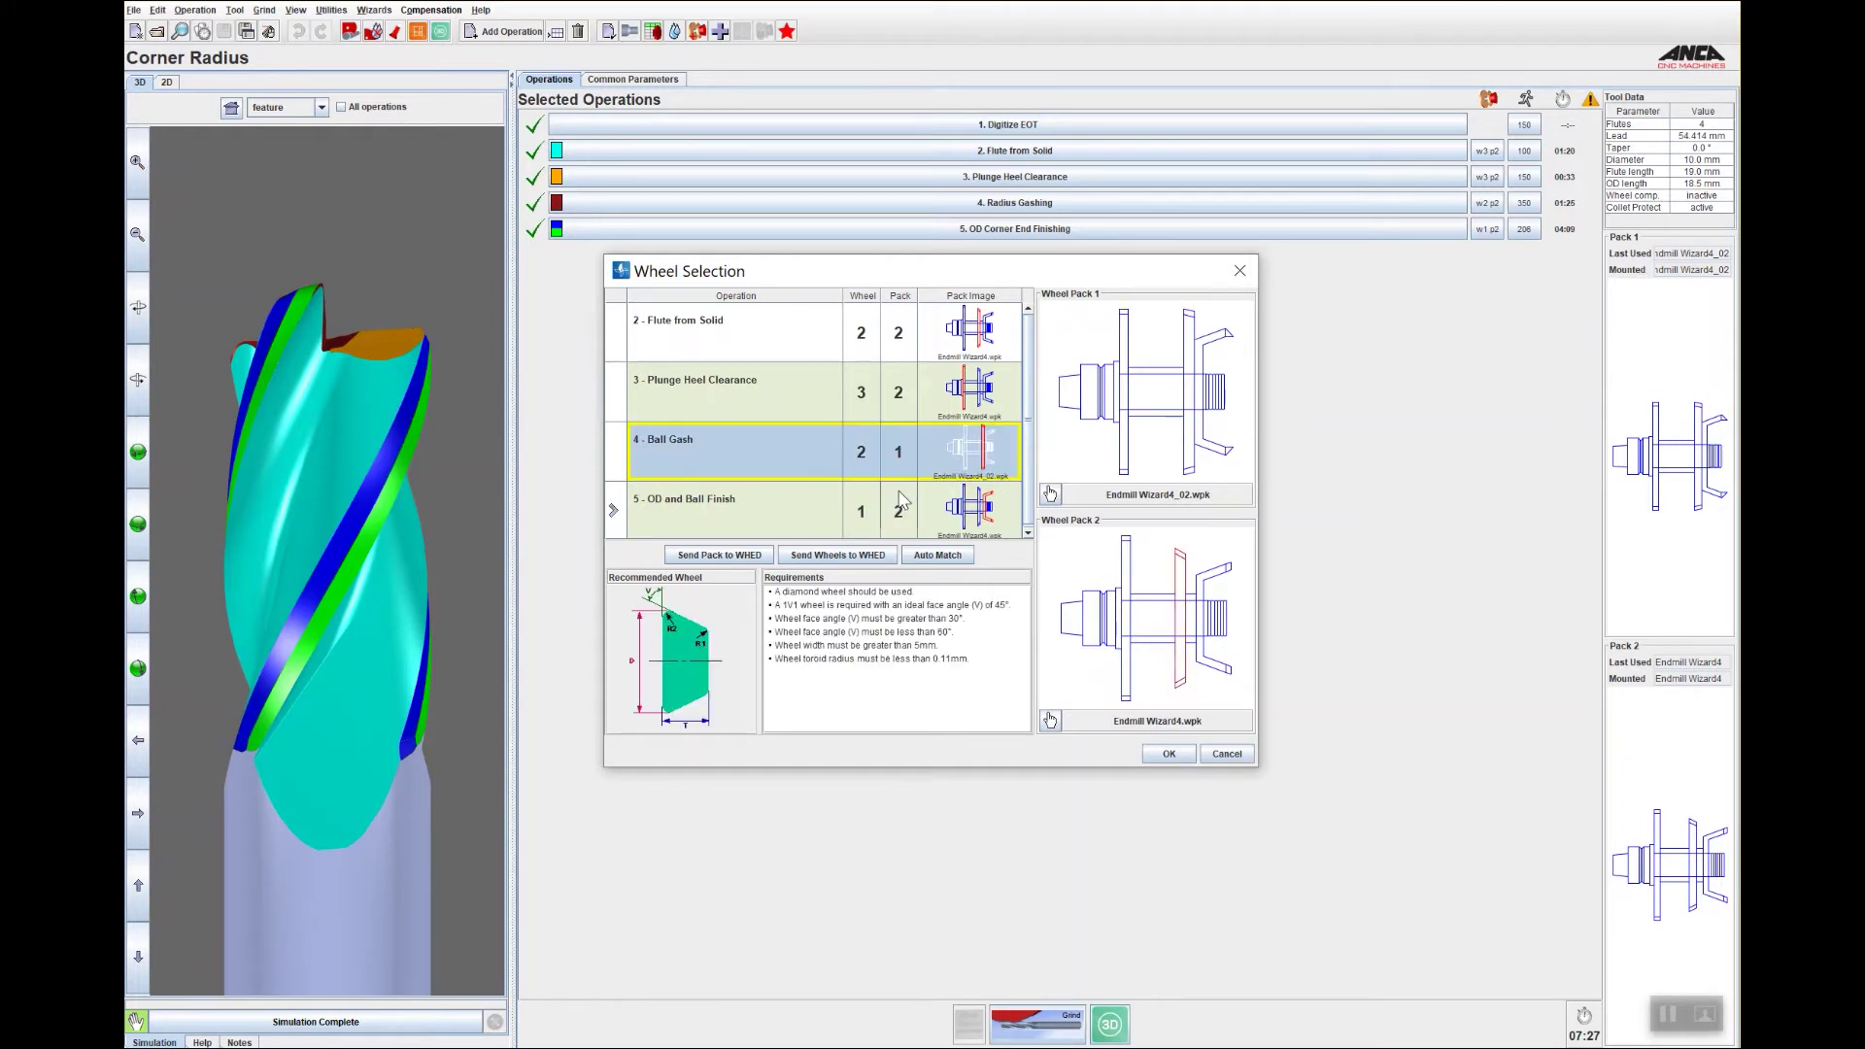
left_click(1169, 755)
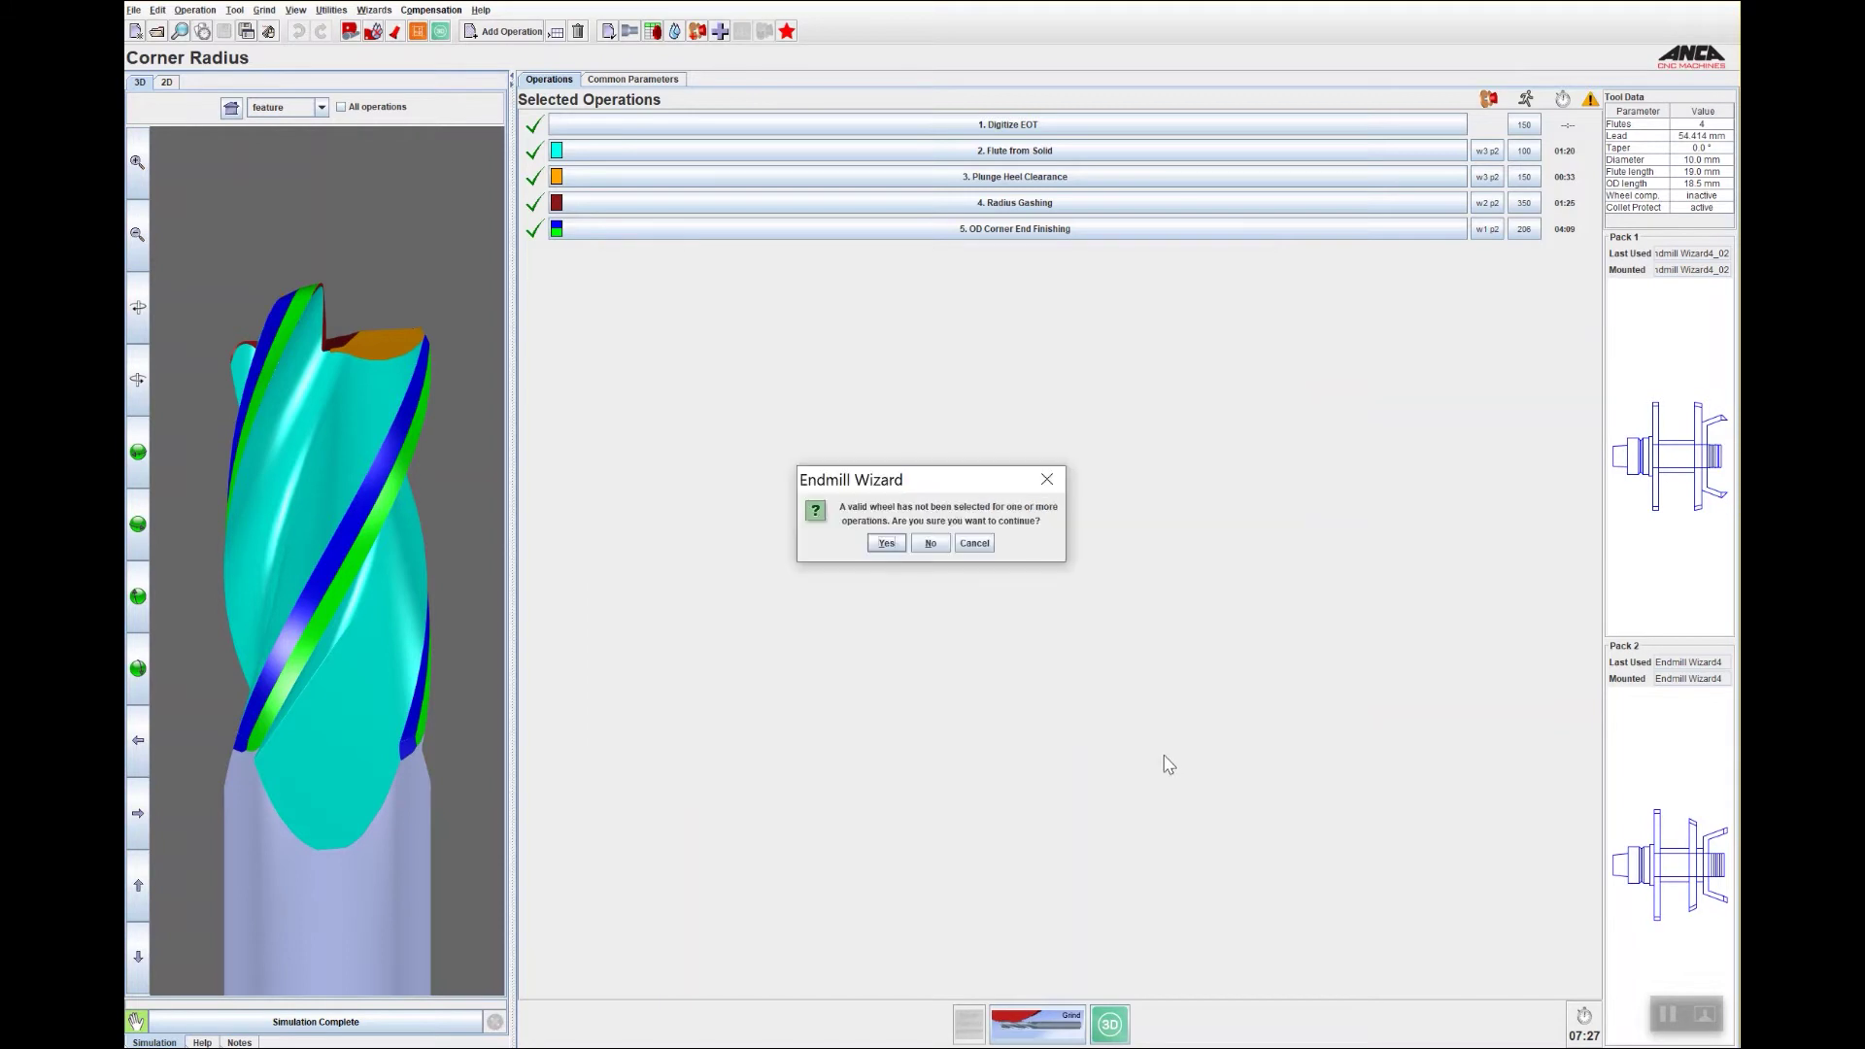
left_click(887, 544)
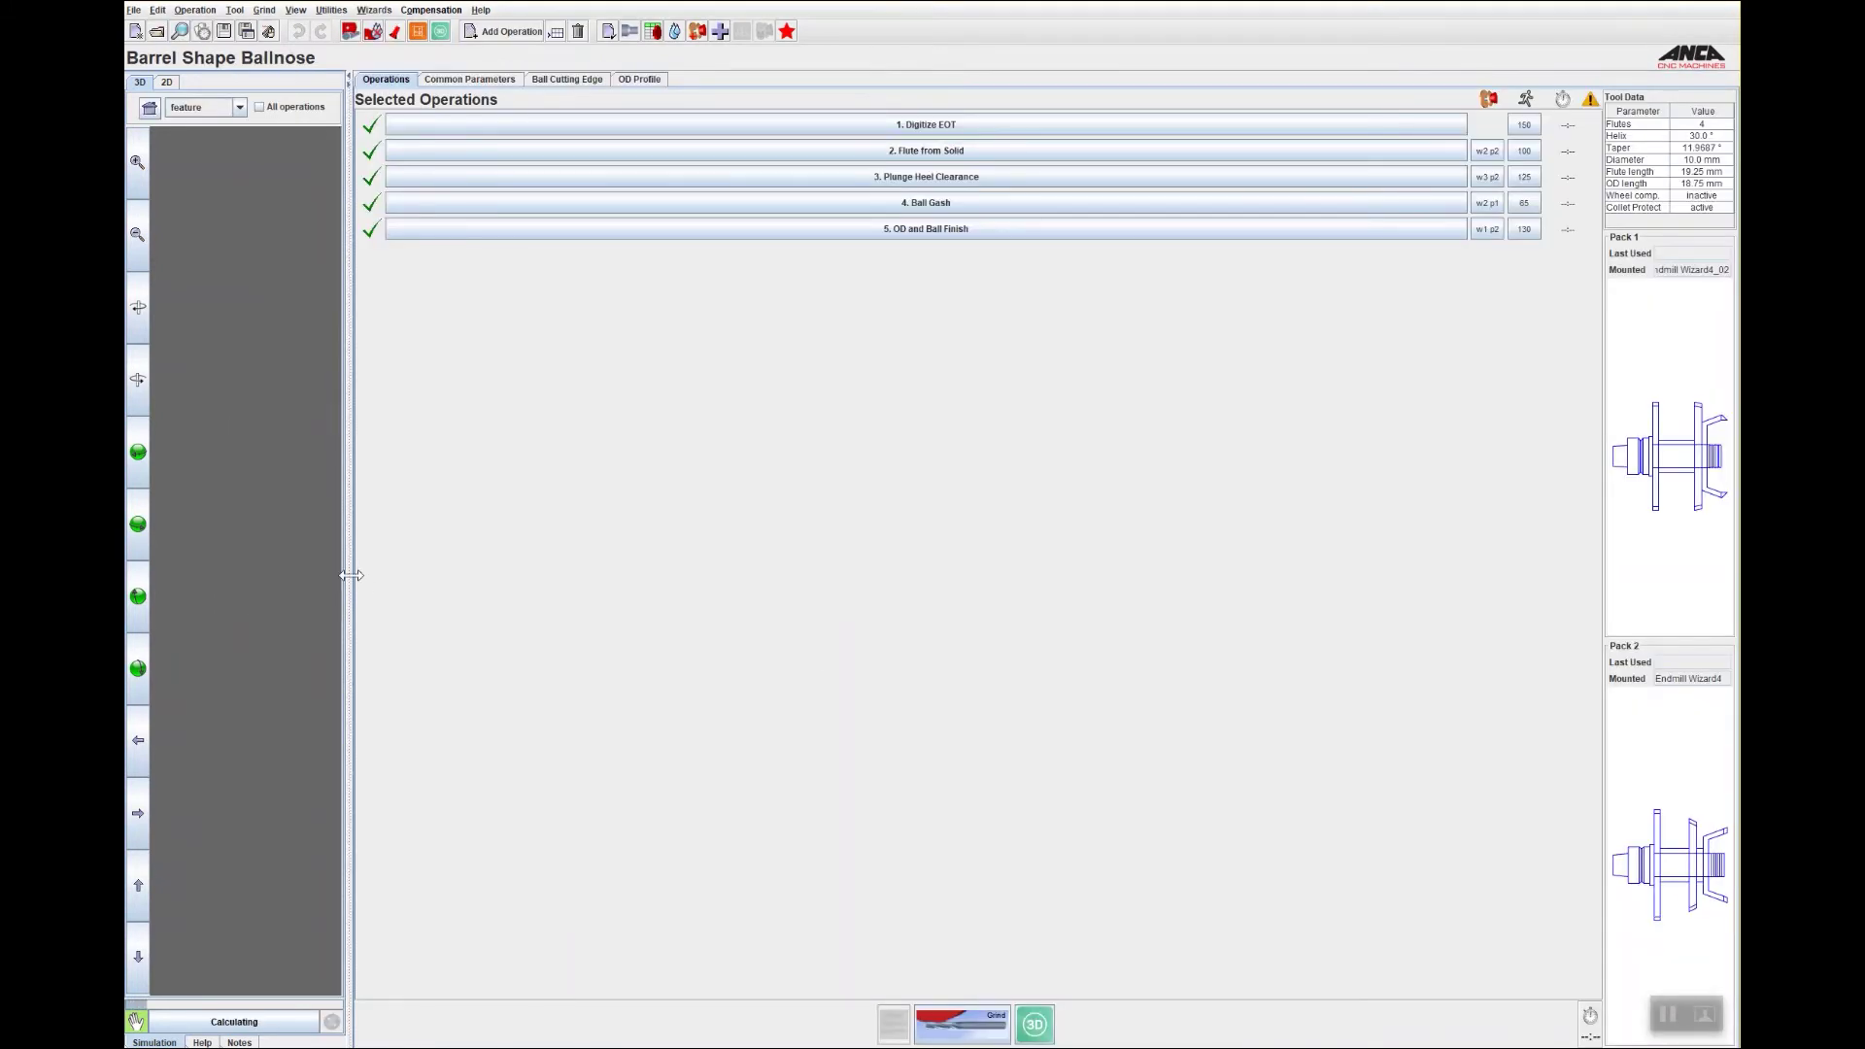
Widen the 3D preview and rotate the Barrel Shape Ballnose model to see other flutes.
left_click_drag(348, 577, 589, 598)
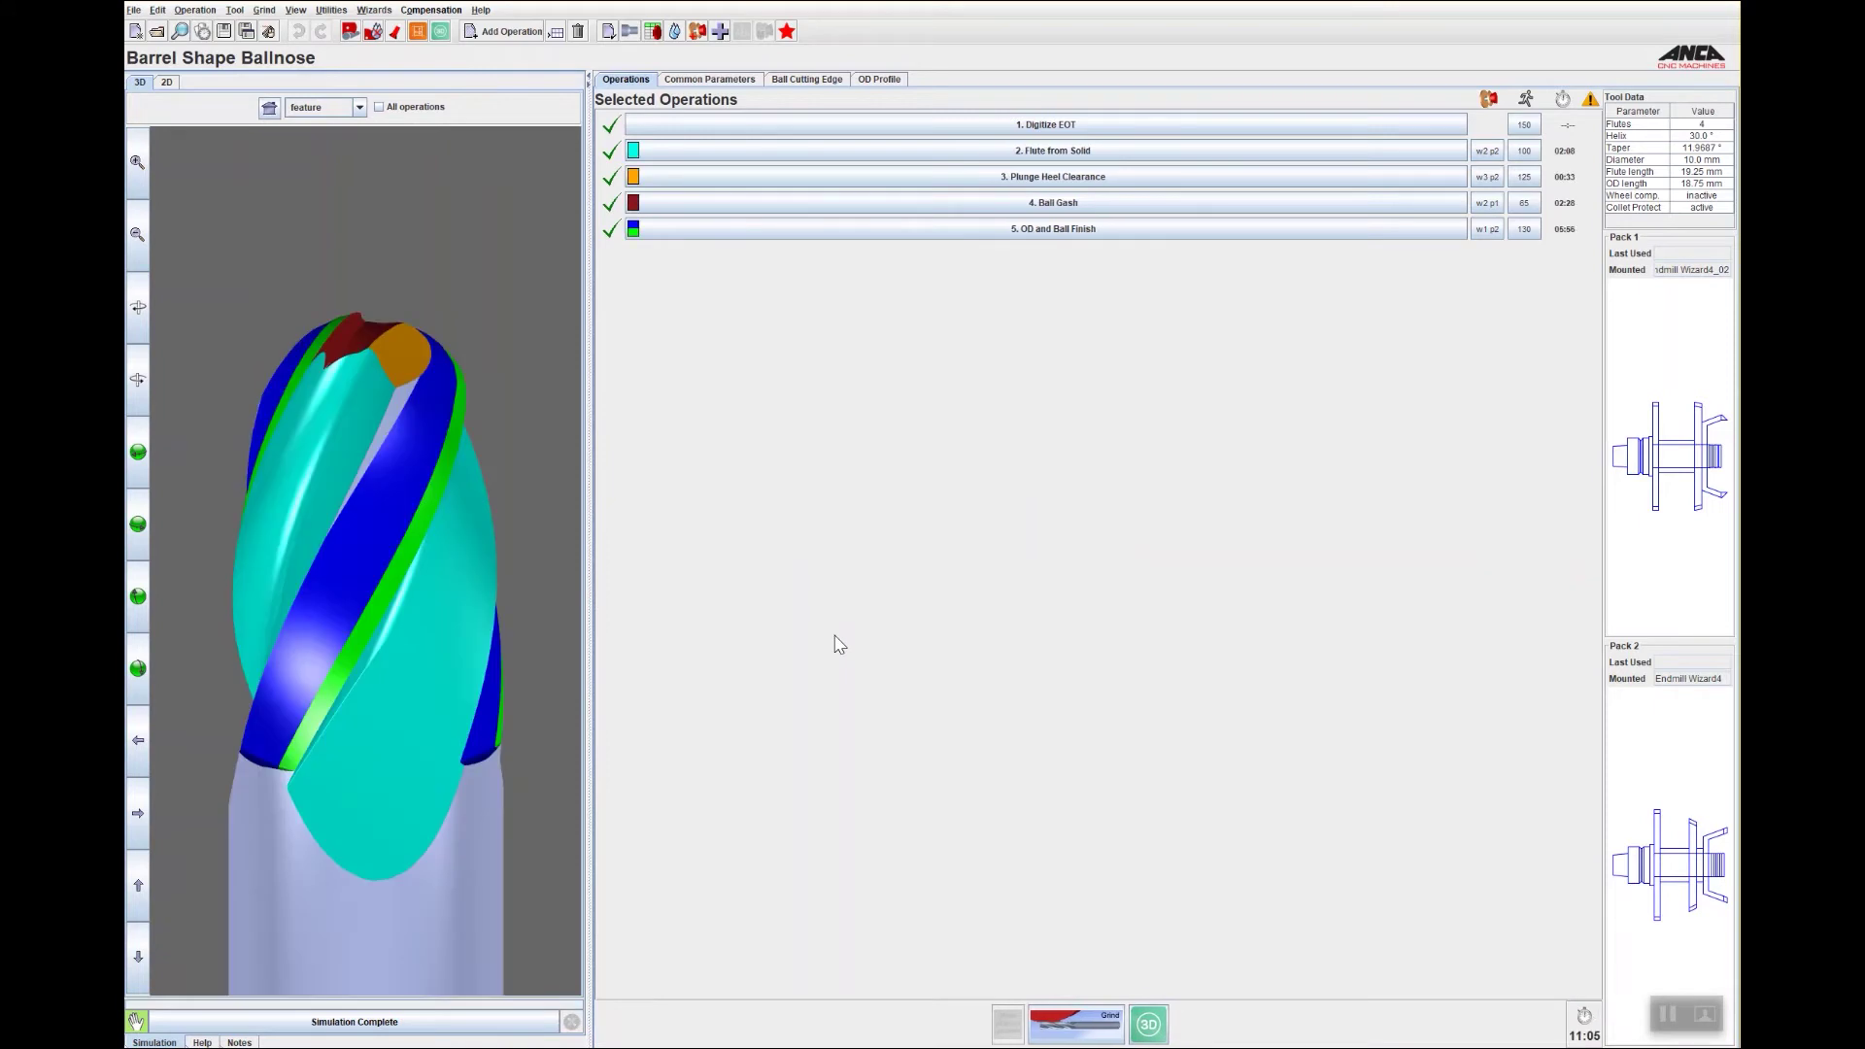
left_click_drag(380, 567, 411, 562)
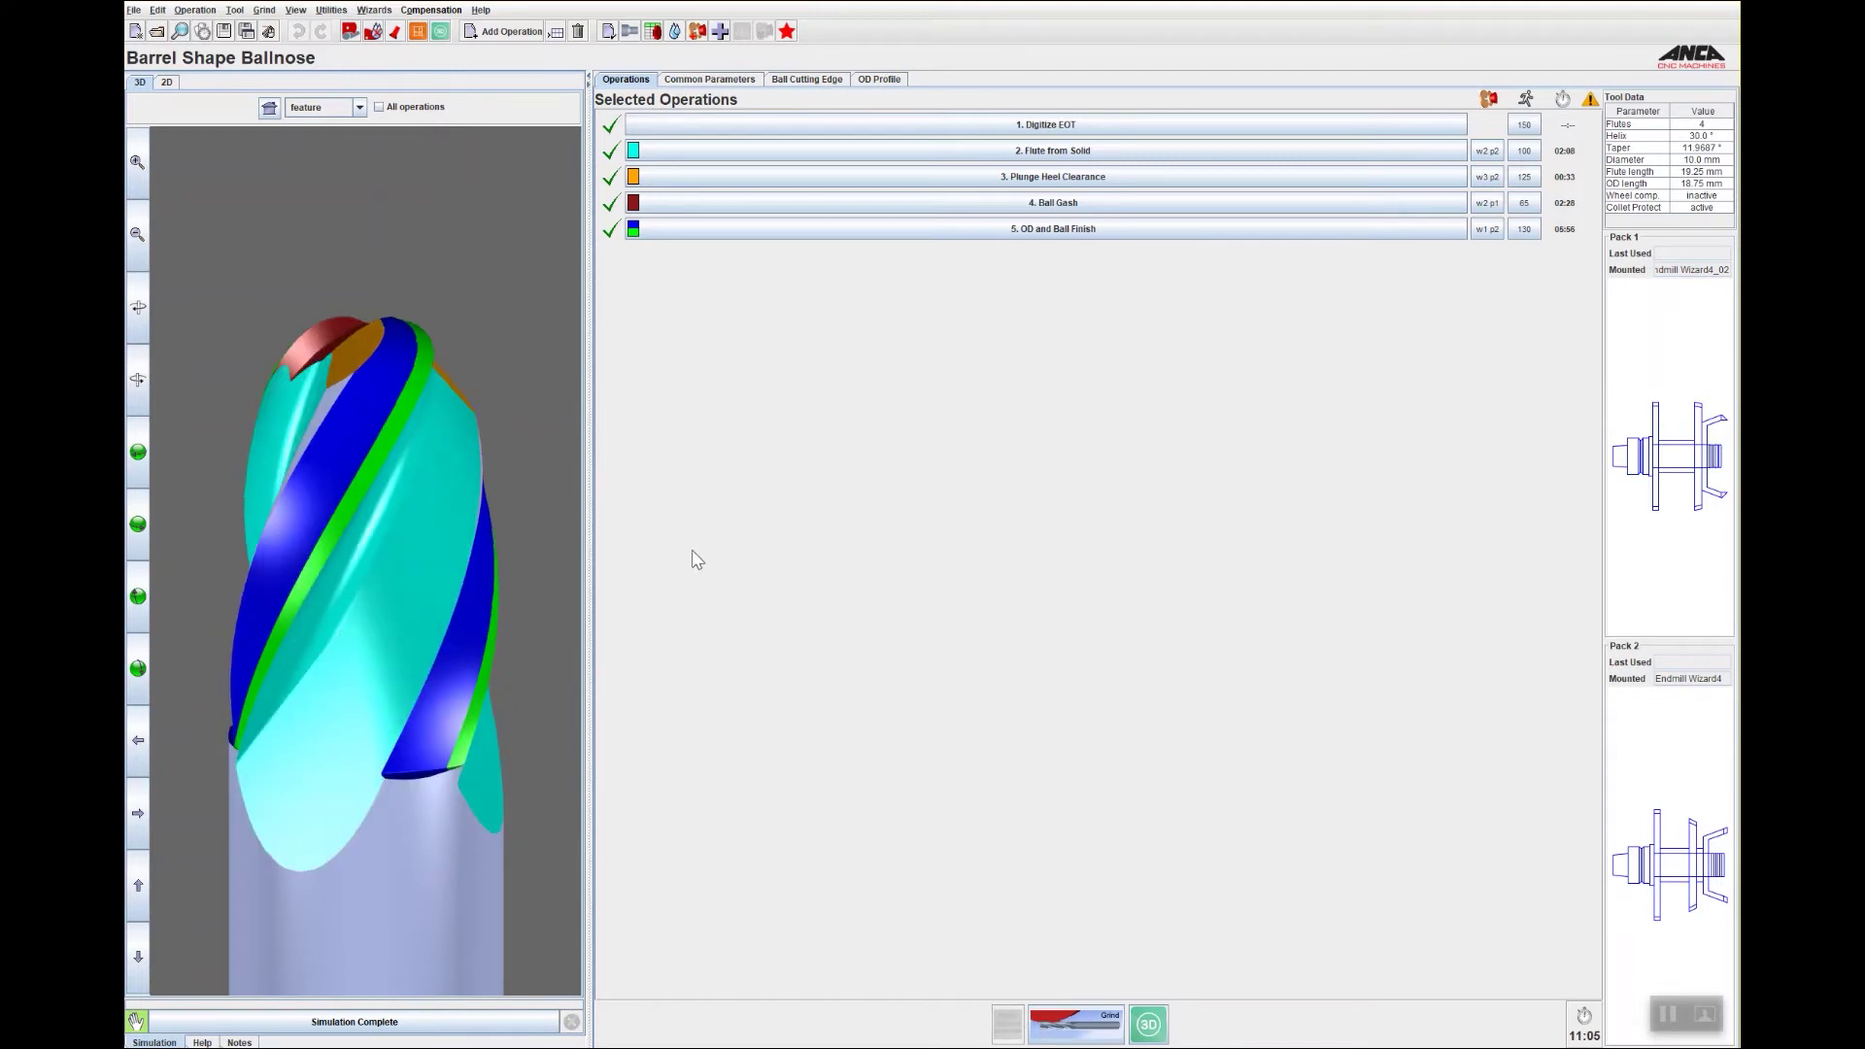
Add a third relief to OD and Ball Finish with a 30° OD relief angle.
double_click(896, 229)
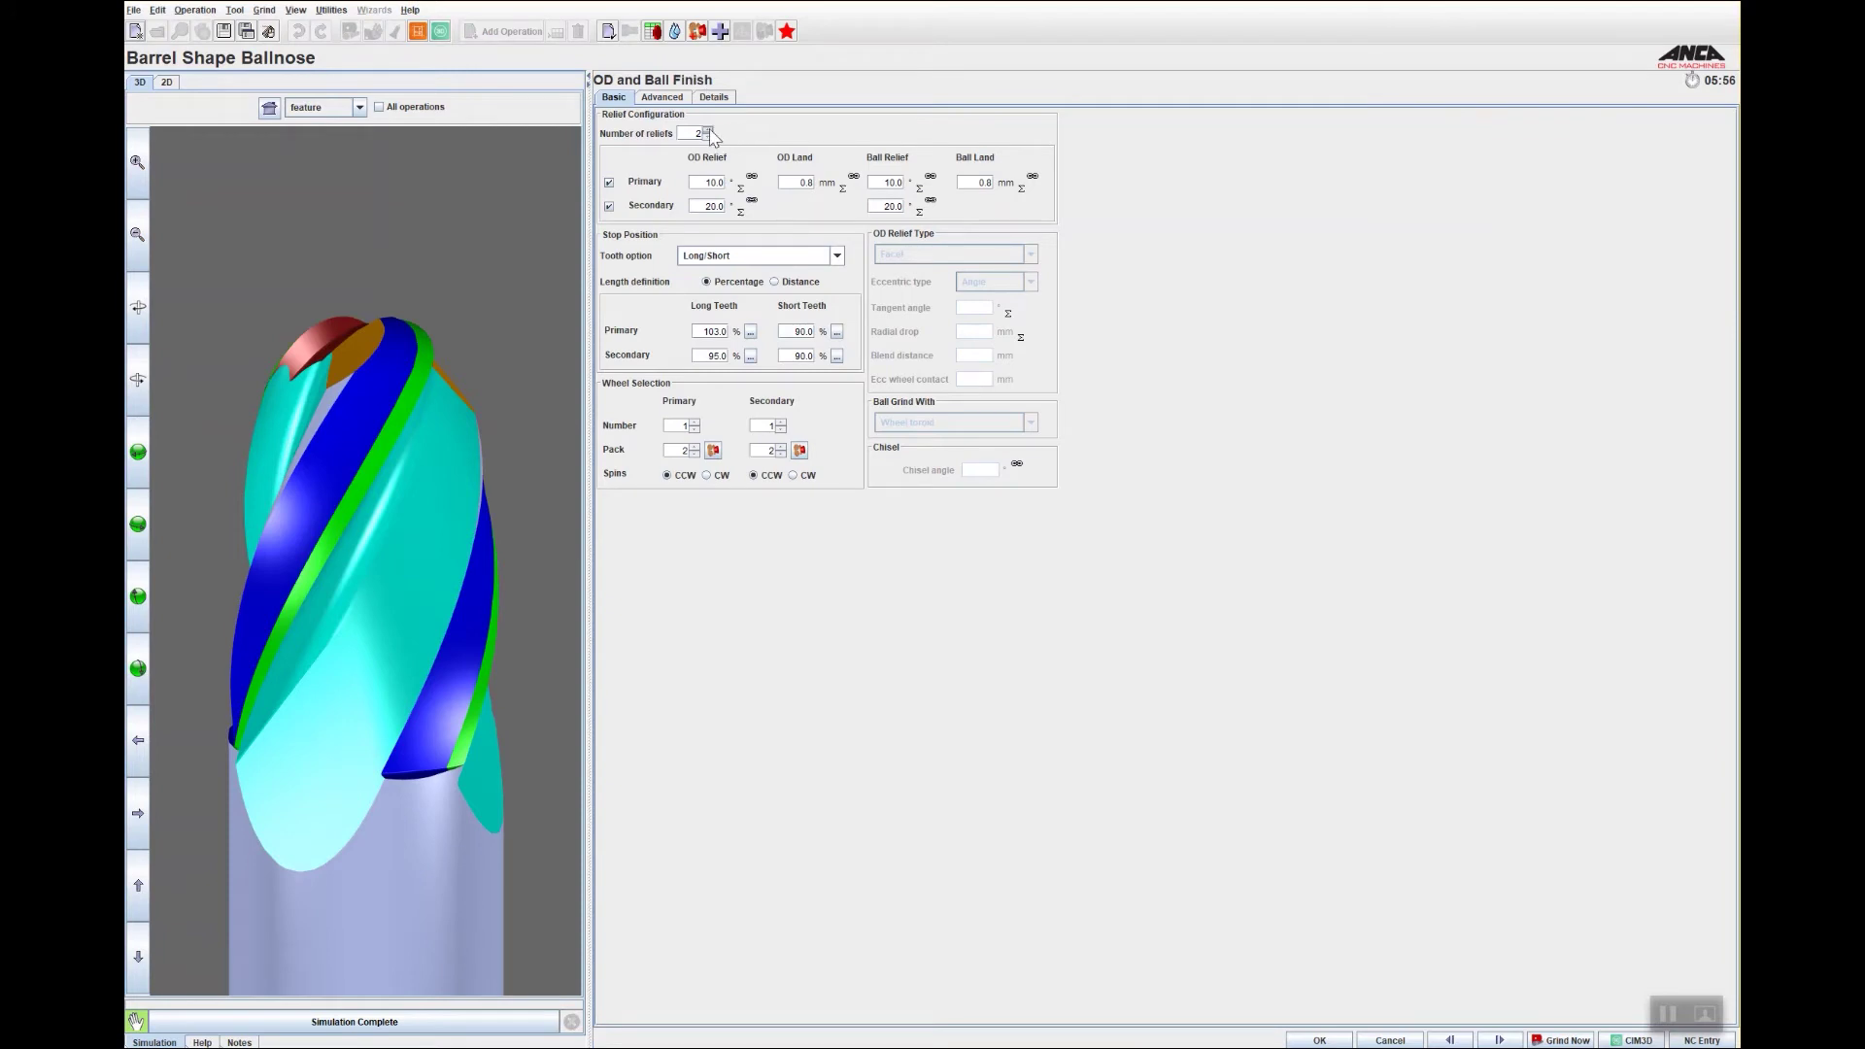
left_click(709, 130)
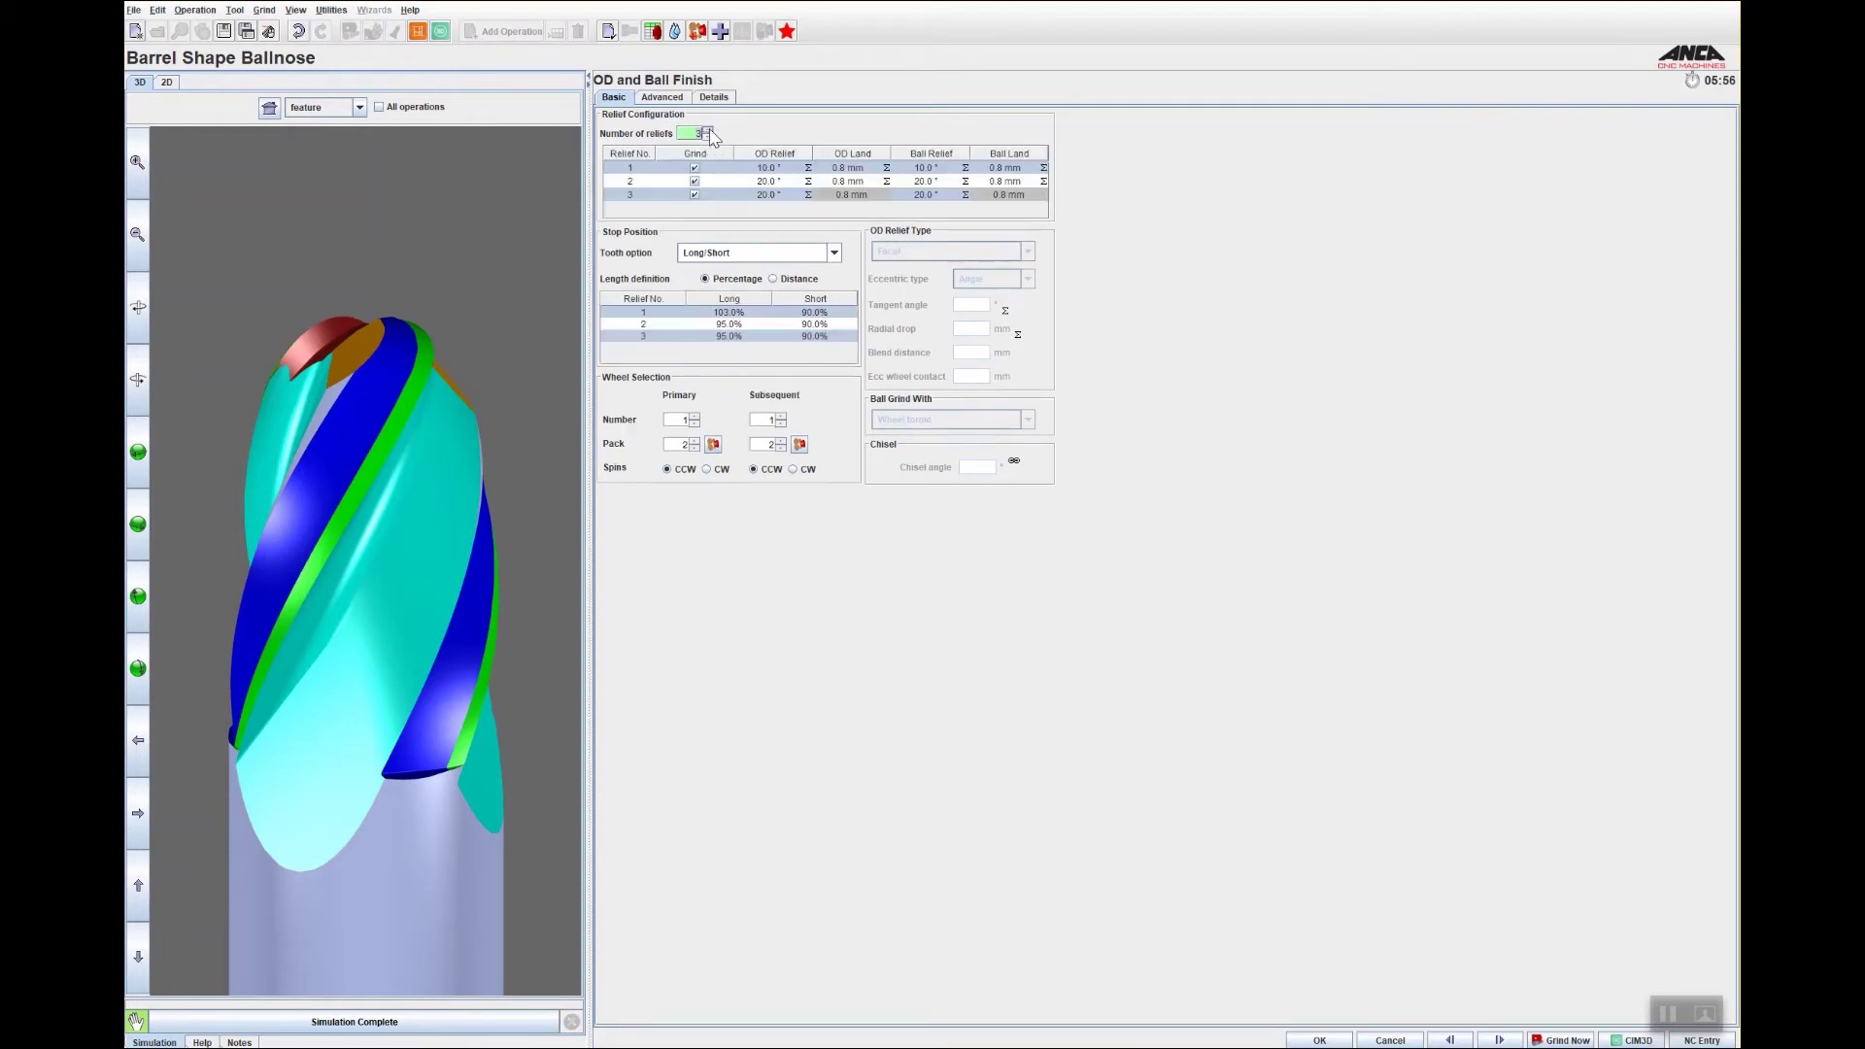
double_click(762, 195)
type("30")
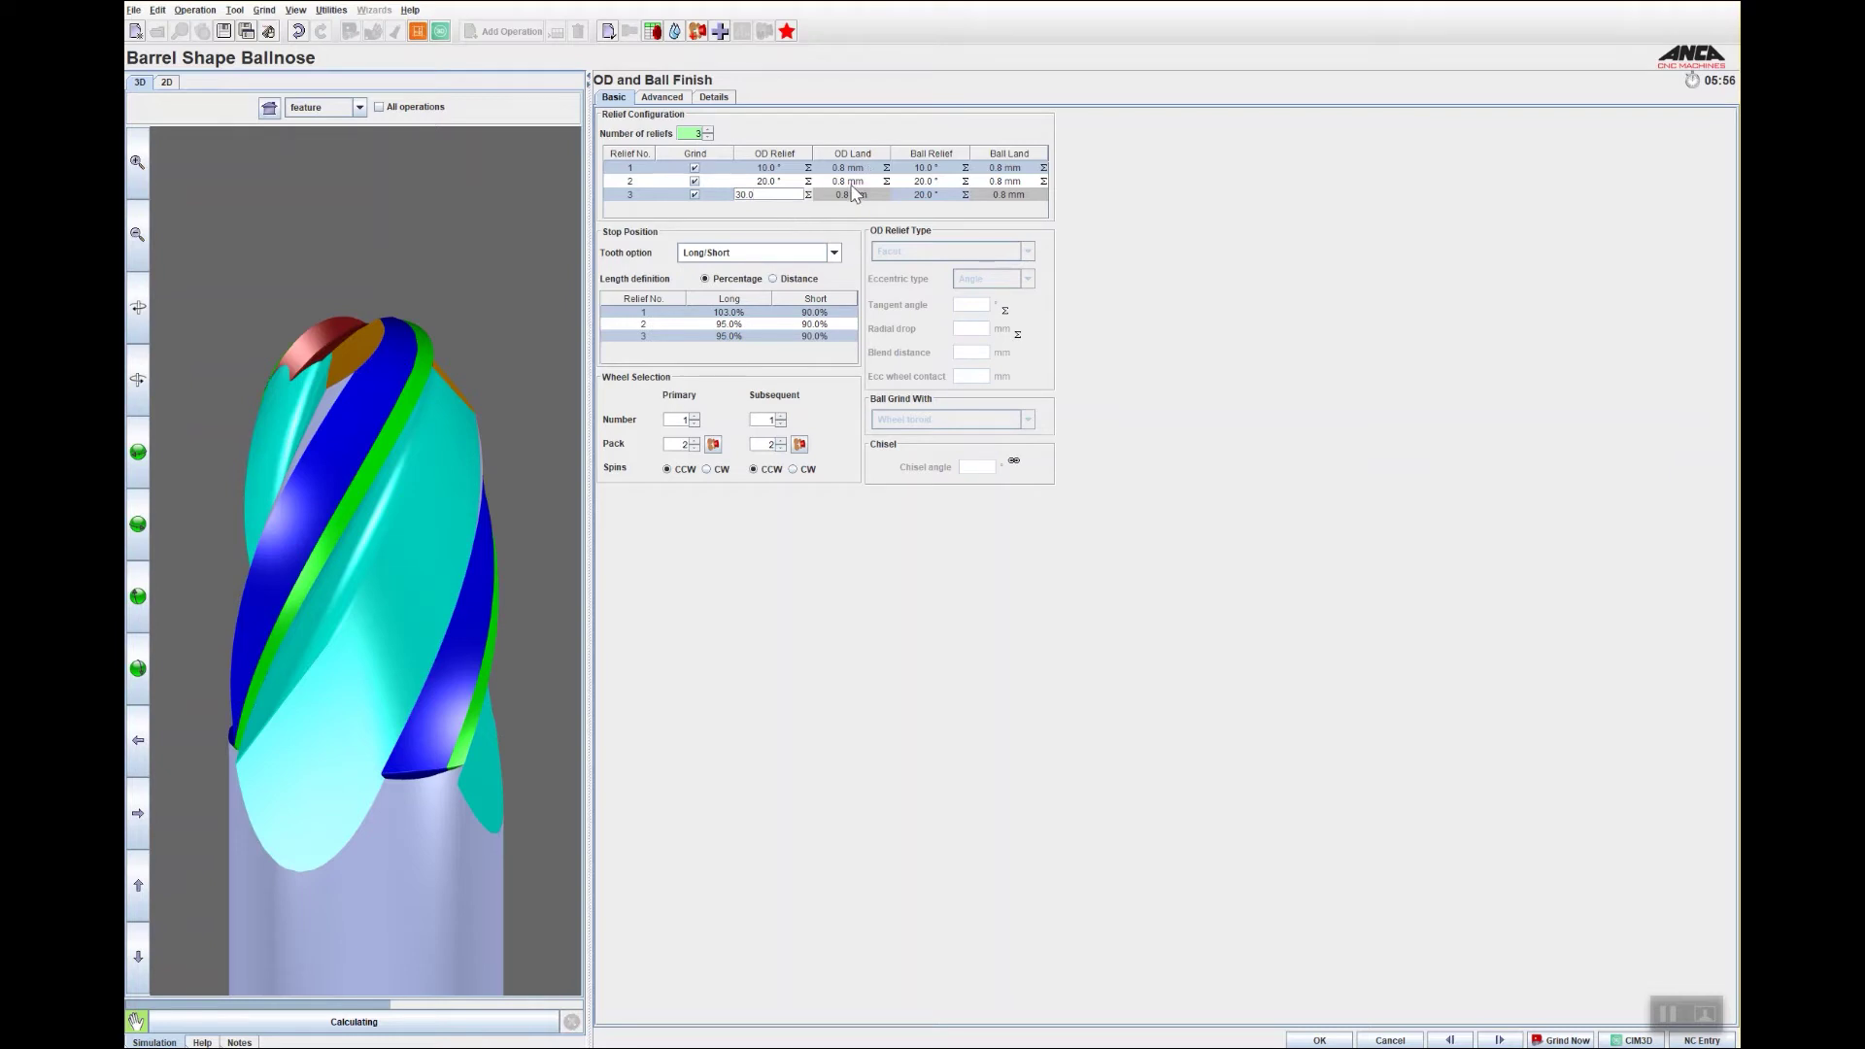
Set the second relief's OD and ball lands to 1.2 mm and the third ball relief to 30°.
double_click(849, 181)
type("1.2")
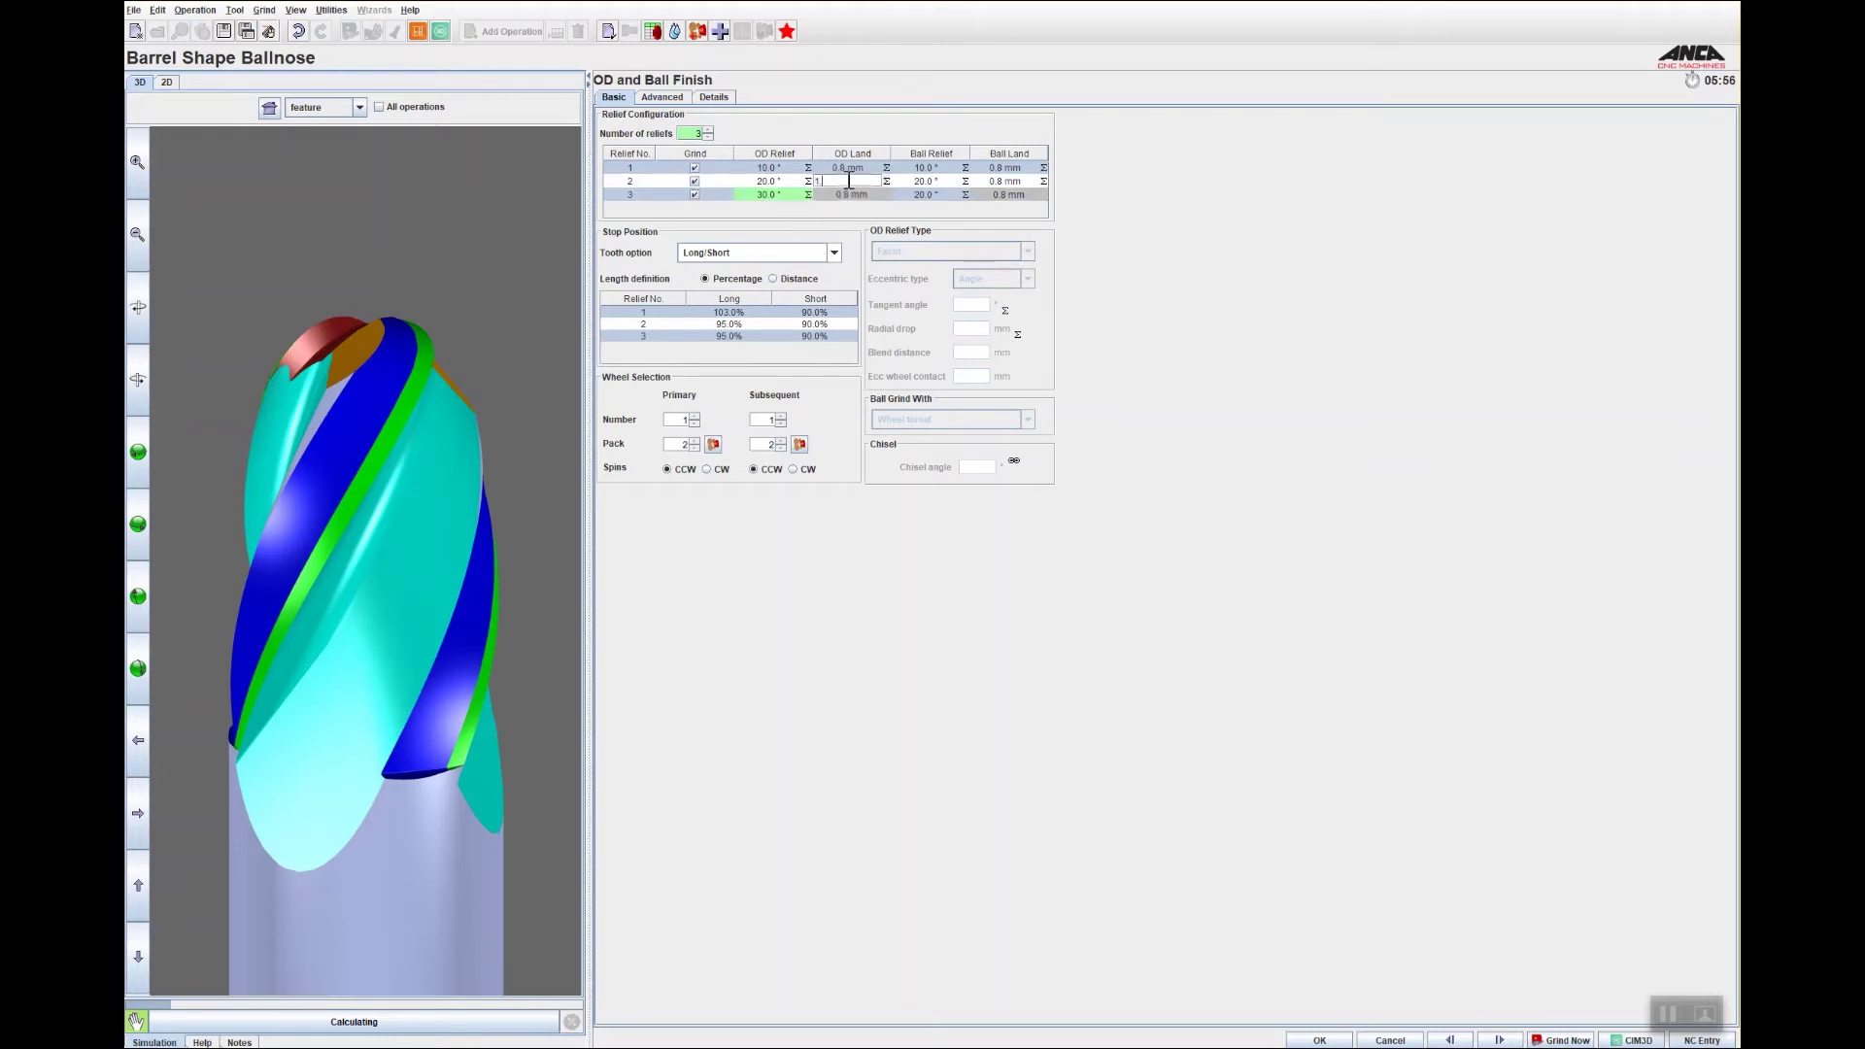
double_click(998, 181)
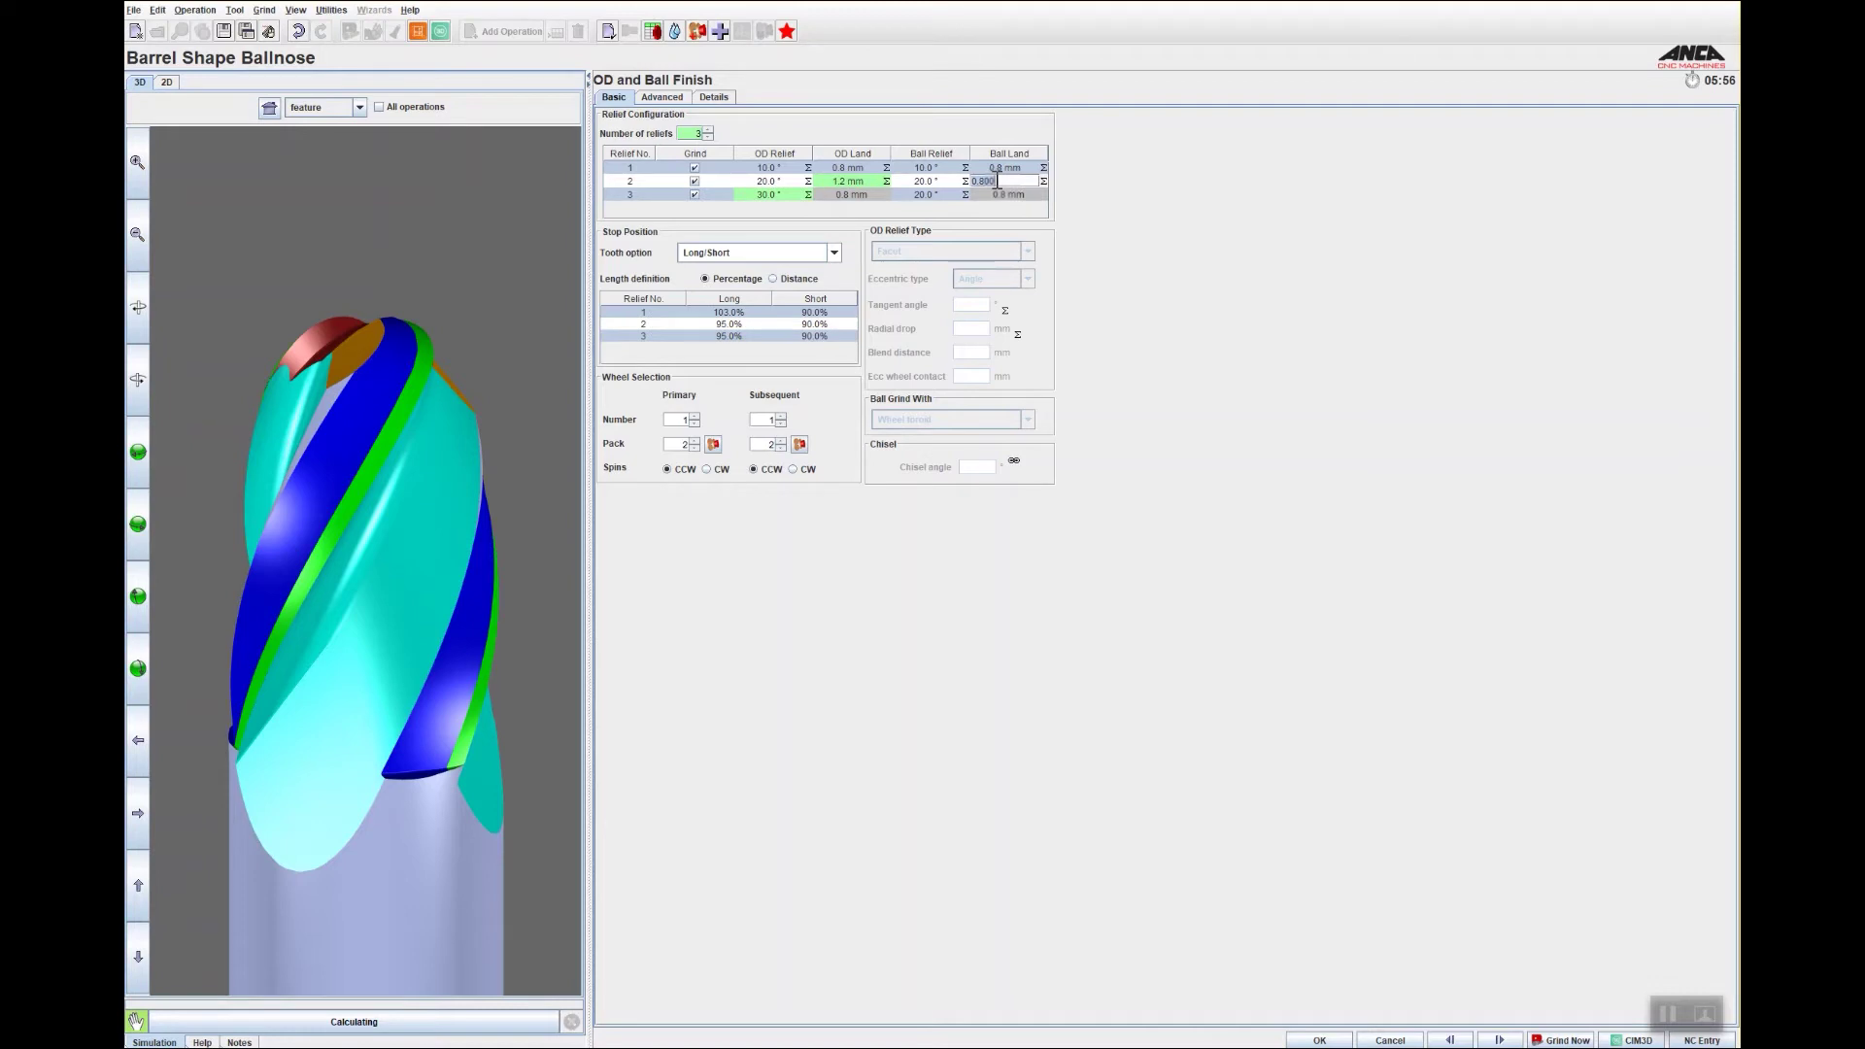
type("1.2")
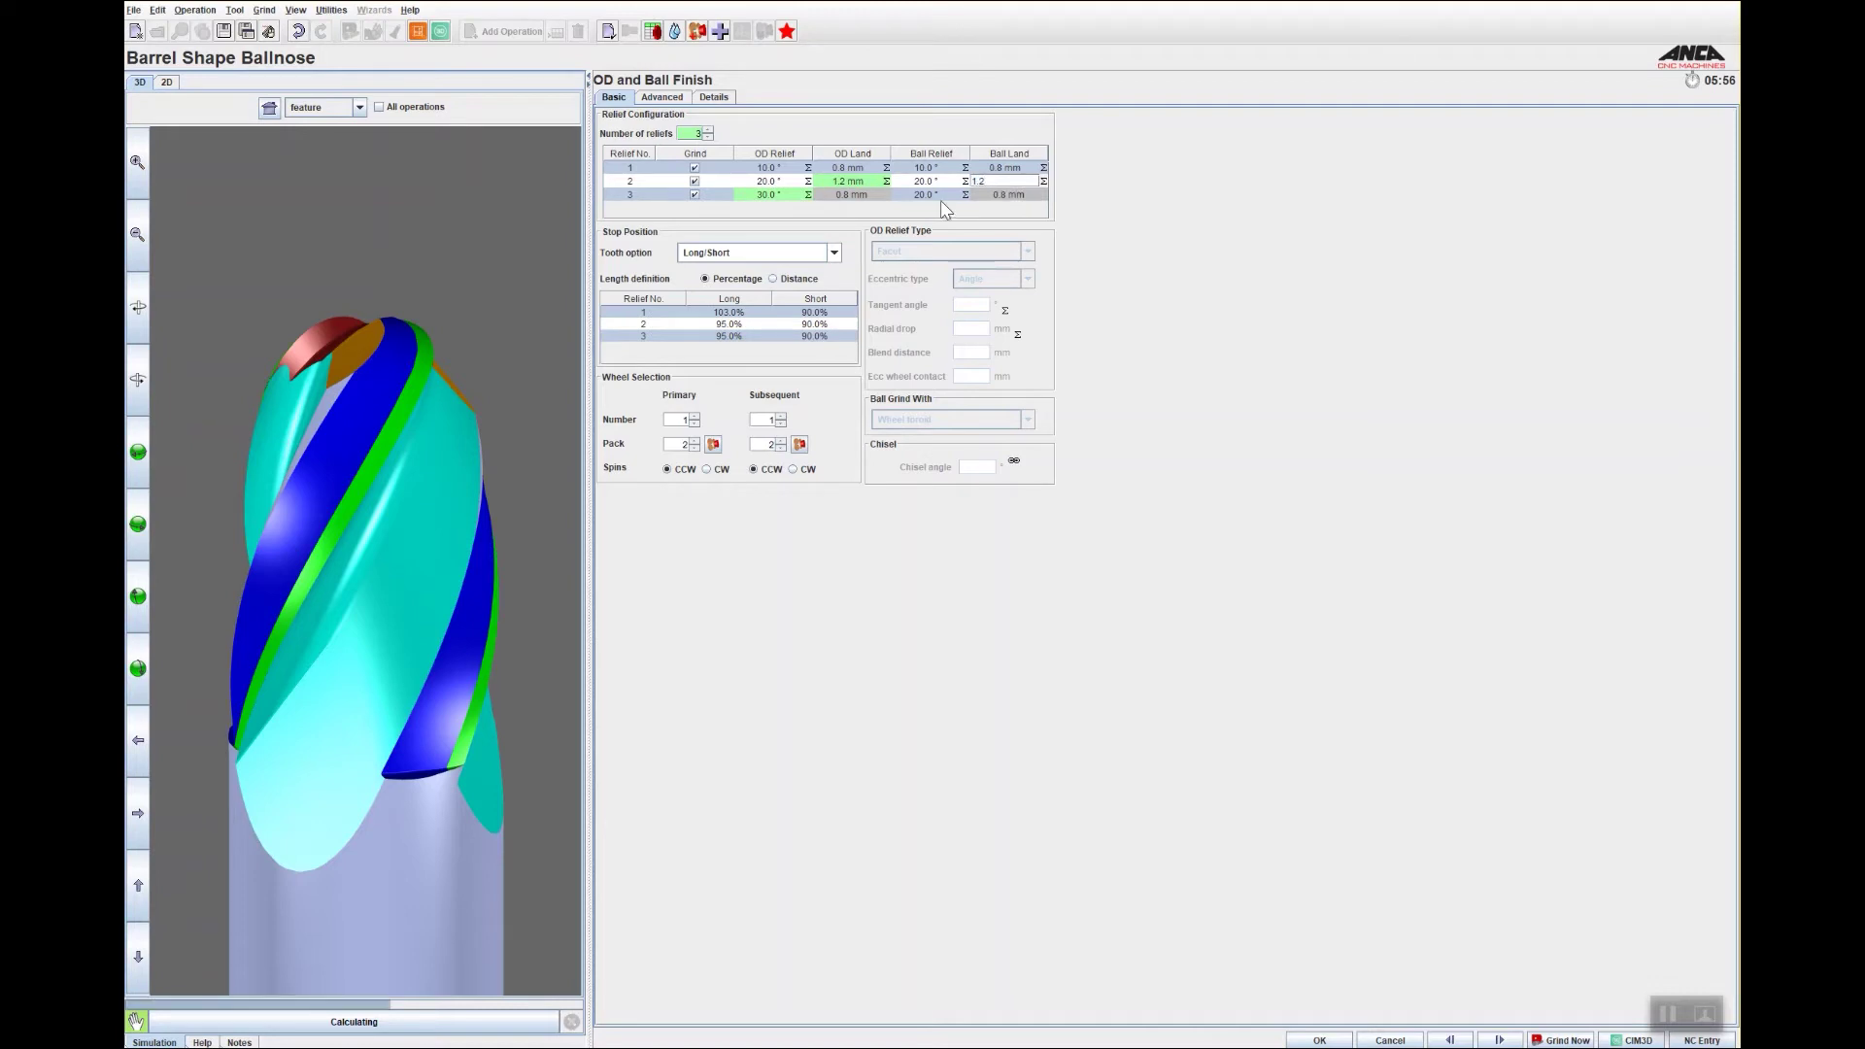
double_click(928, 195)
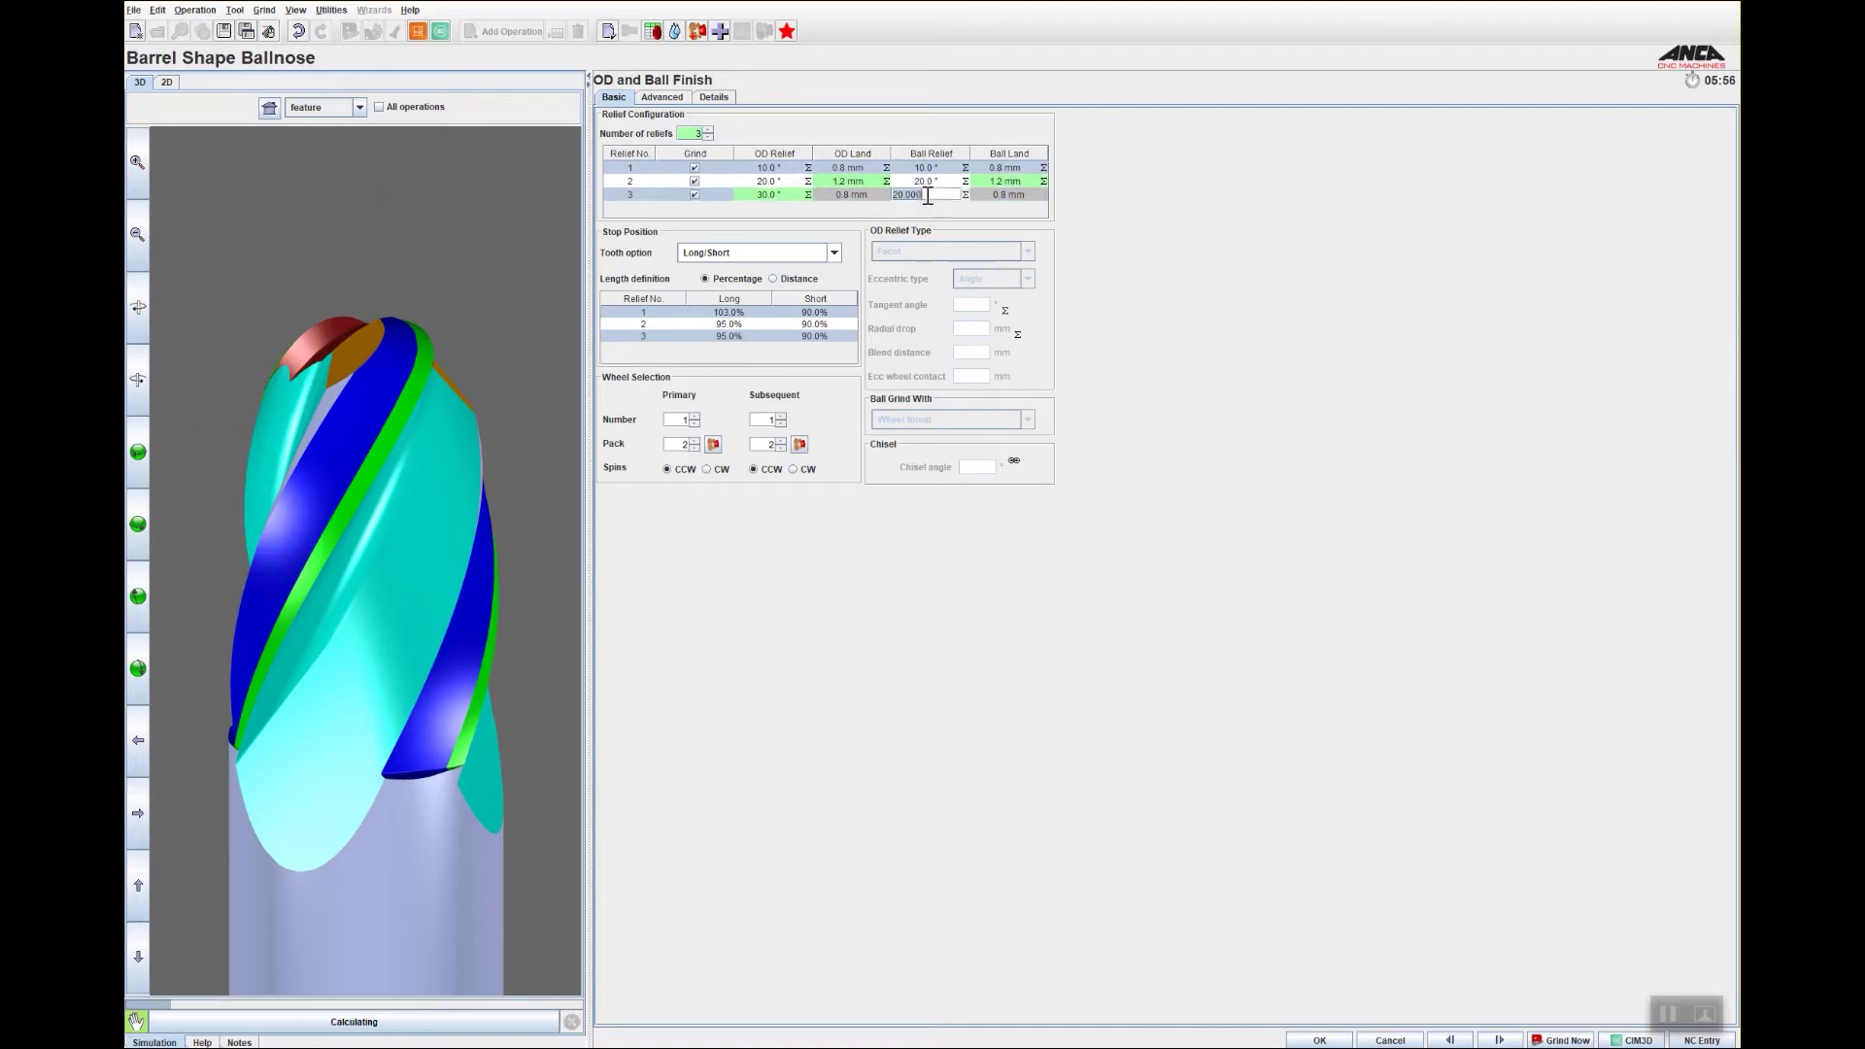
type("30.")
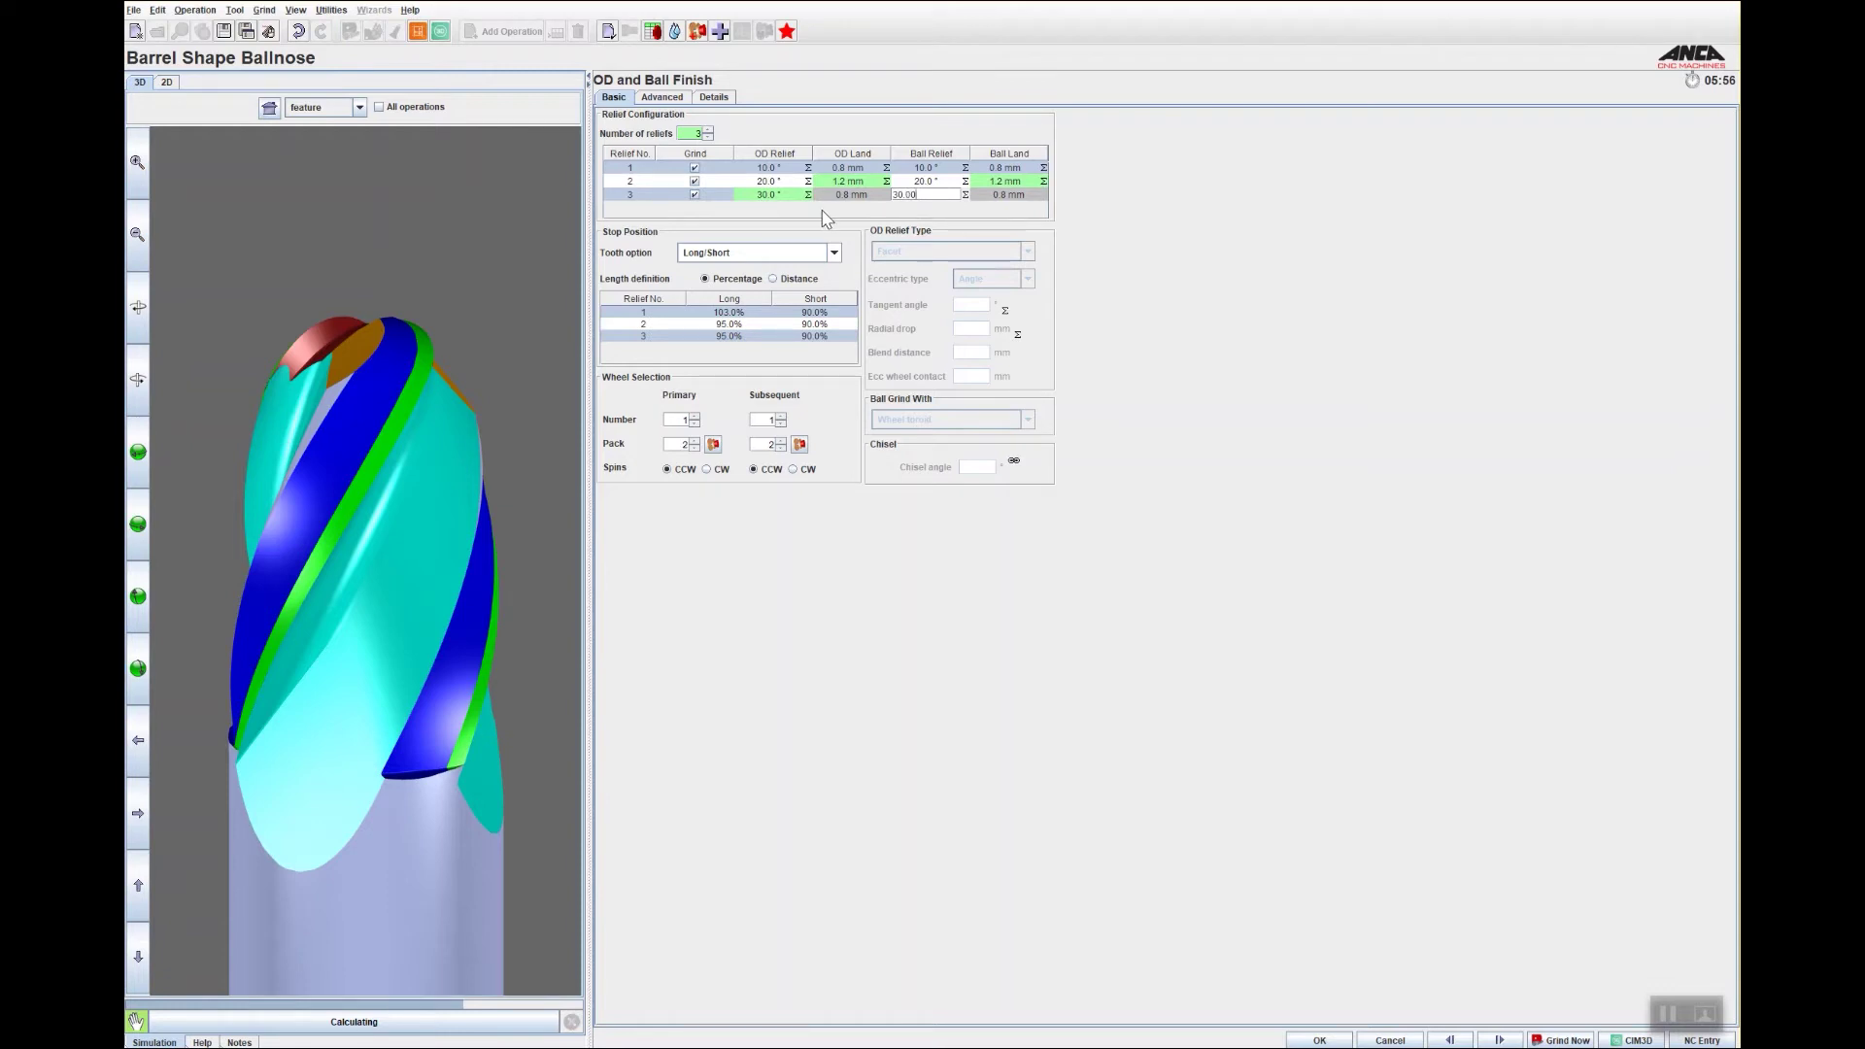
left_click(1319, 1041)
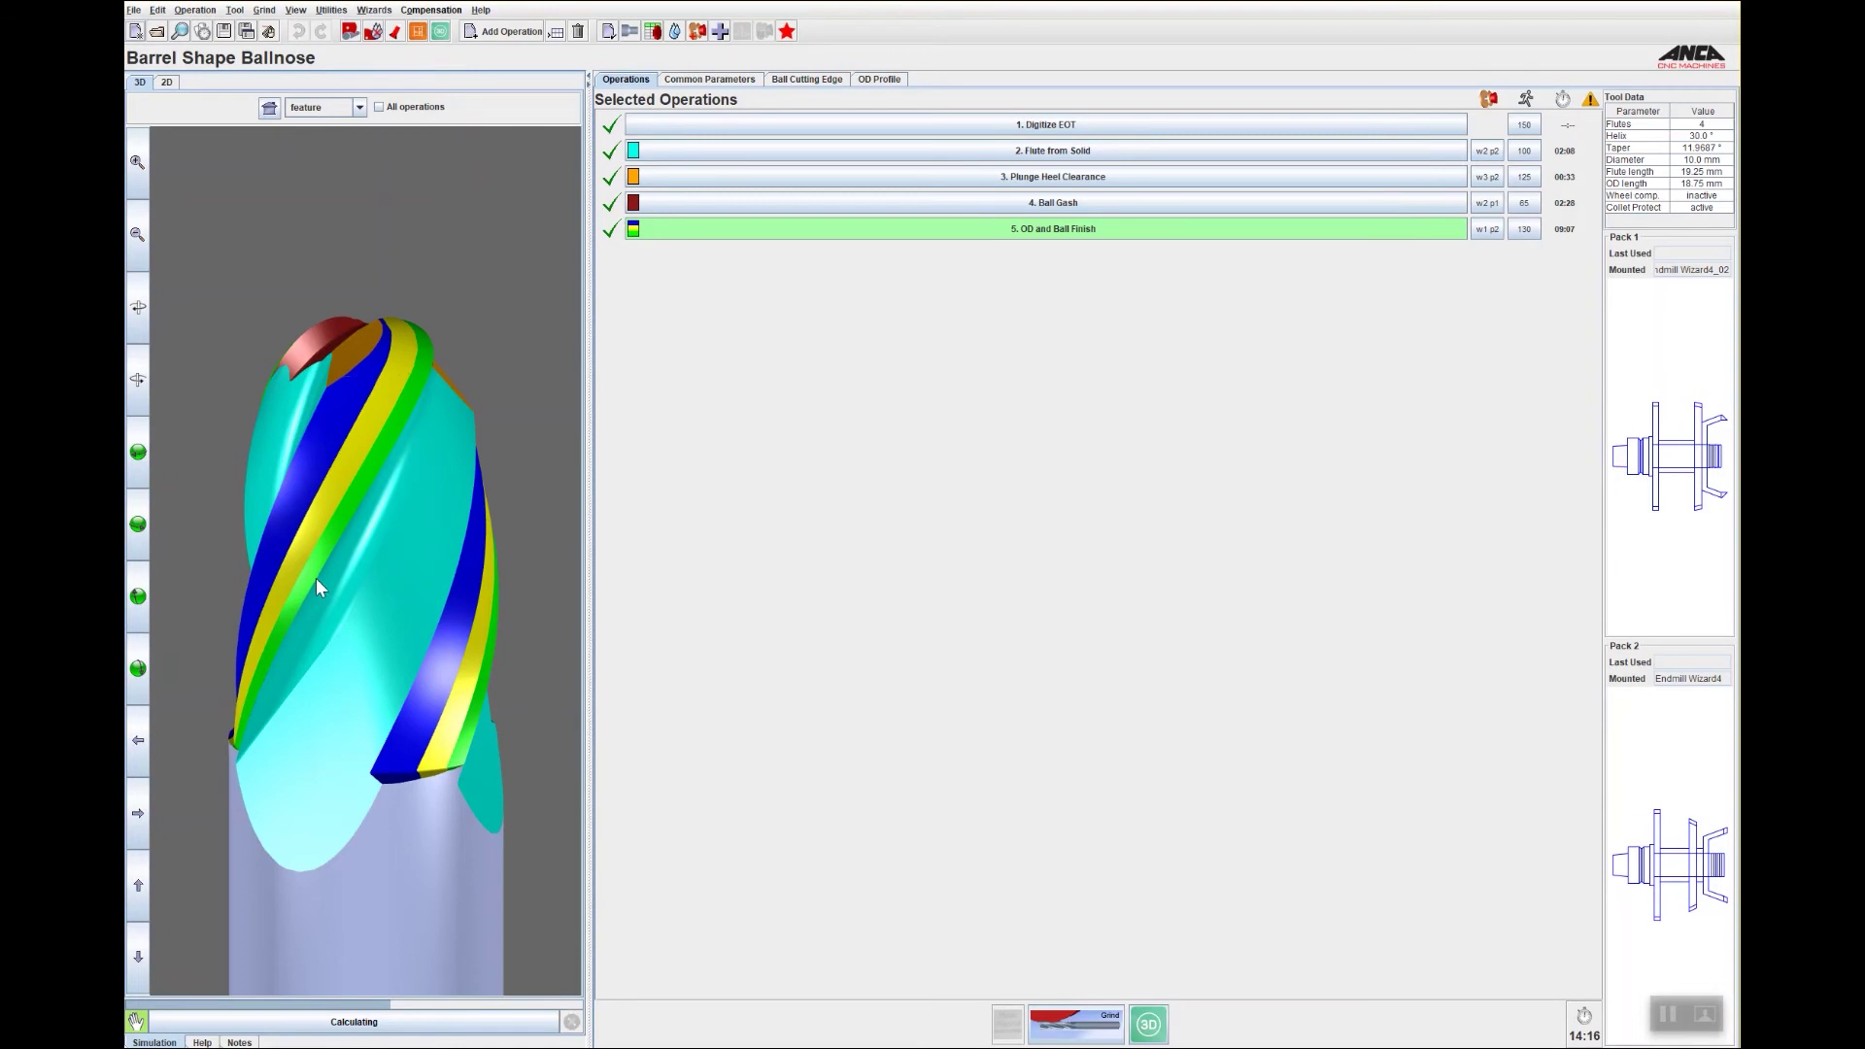
Switch the OD and Ball Finish advanced washout to Radius type with a 3 mm radius.
double_click(843, 226)
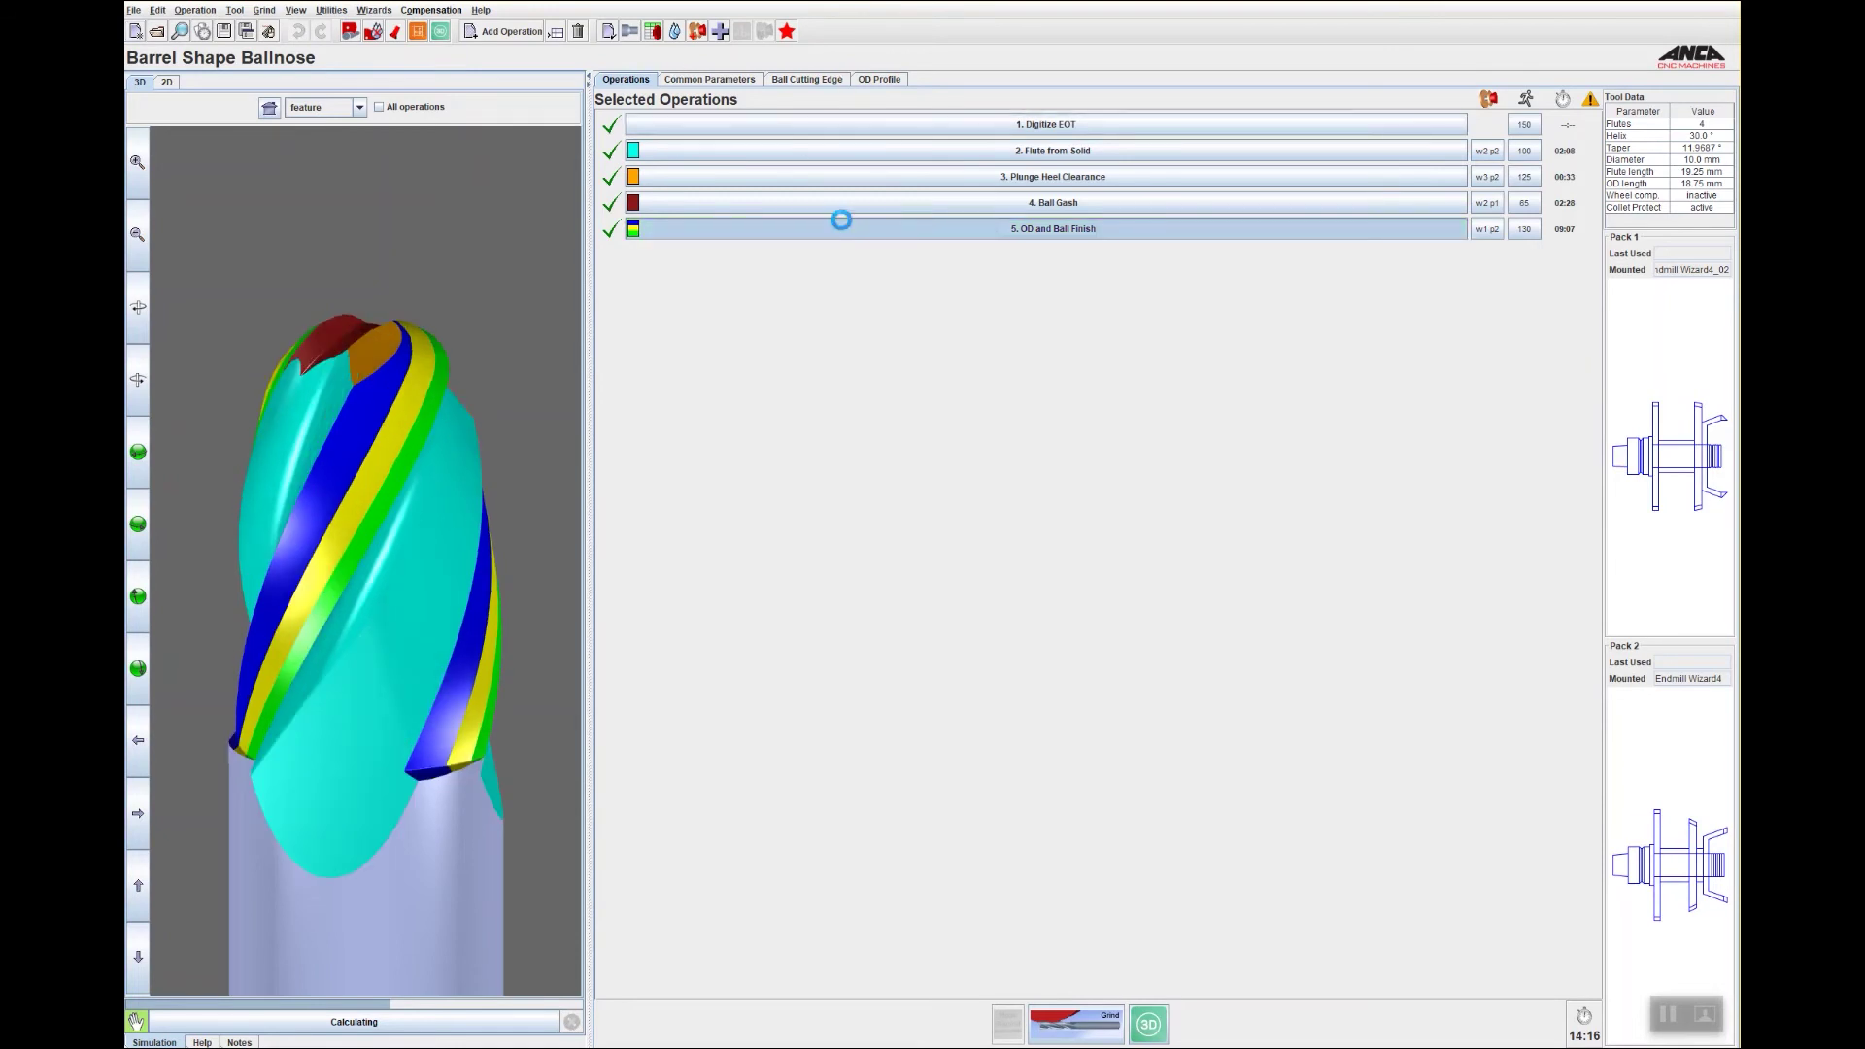
left_click(663, 98)
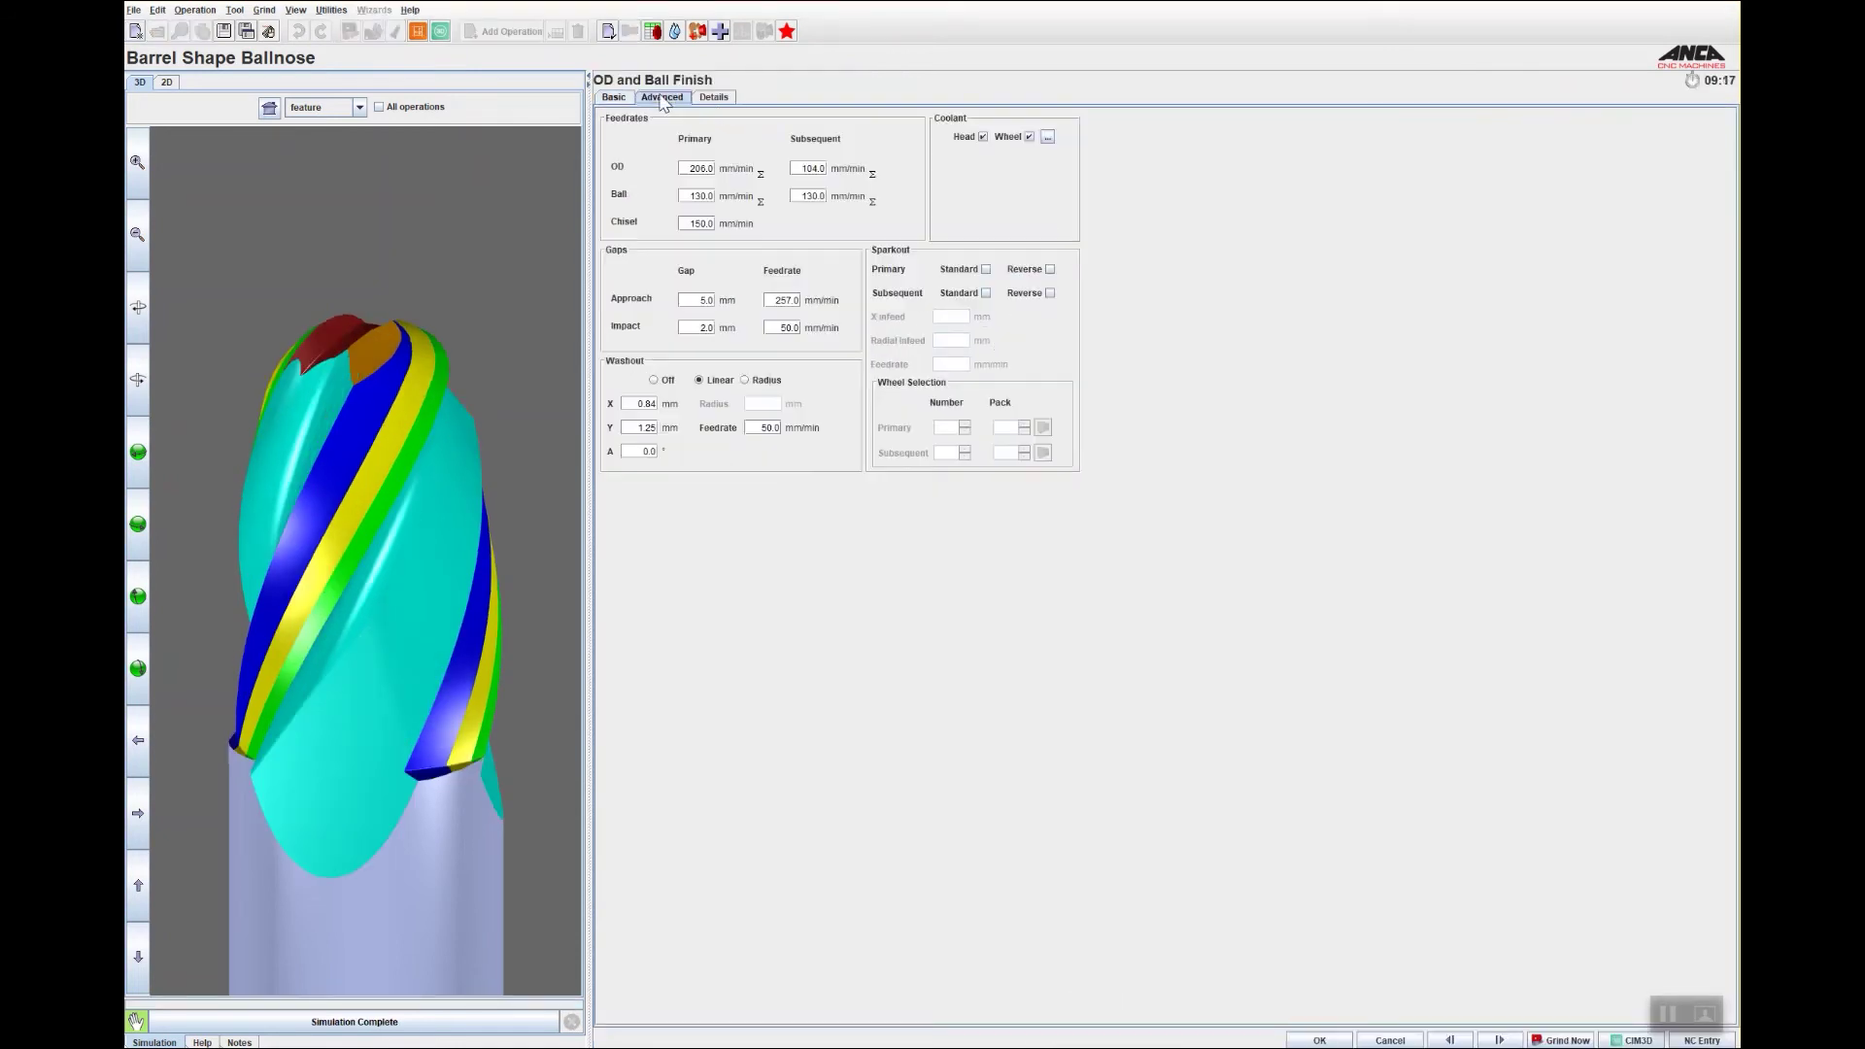
left_click(746, 380)
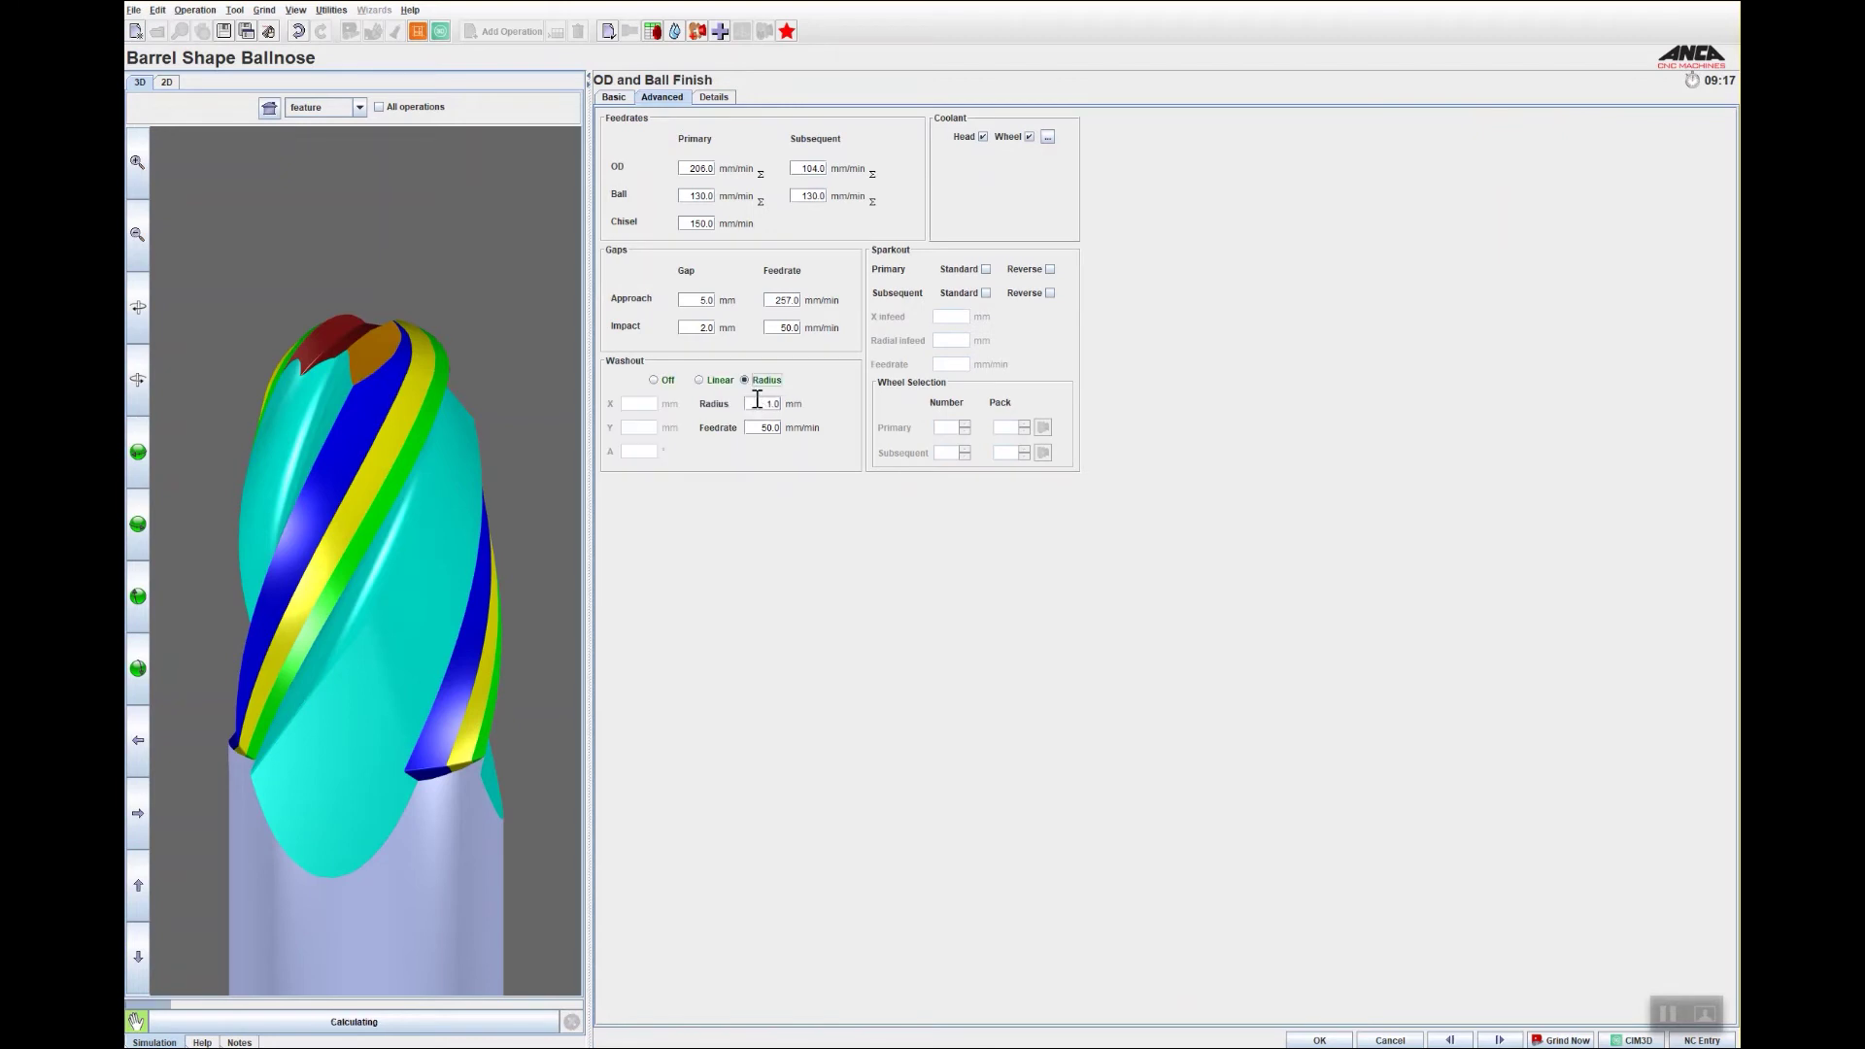
double_click(765, 404)
type("3")
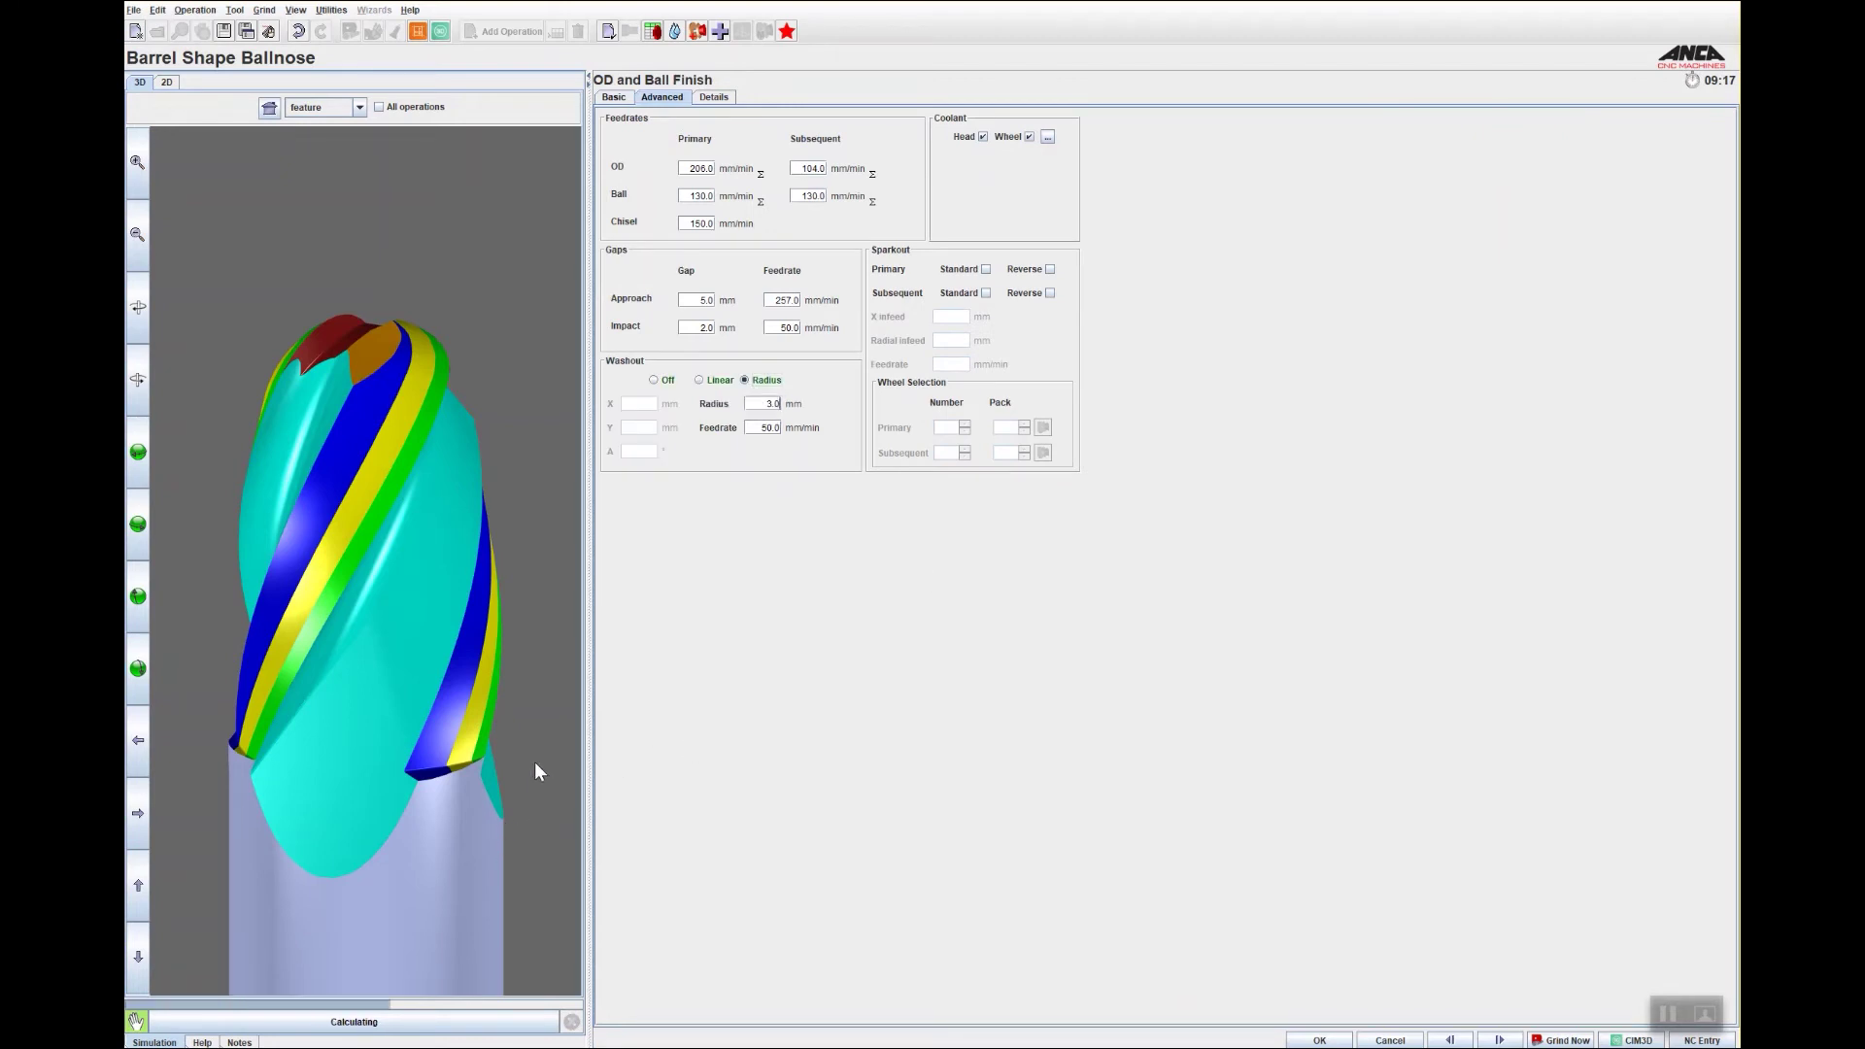
key("Return")
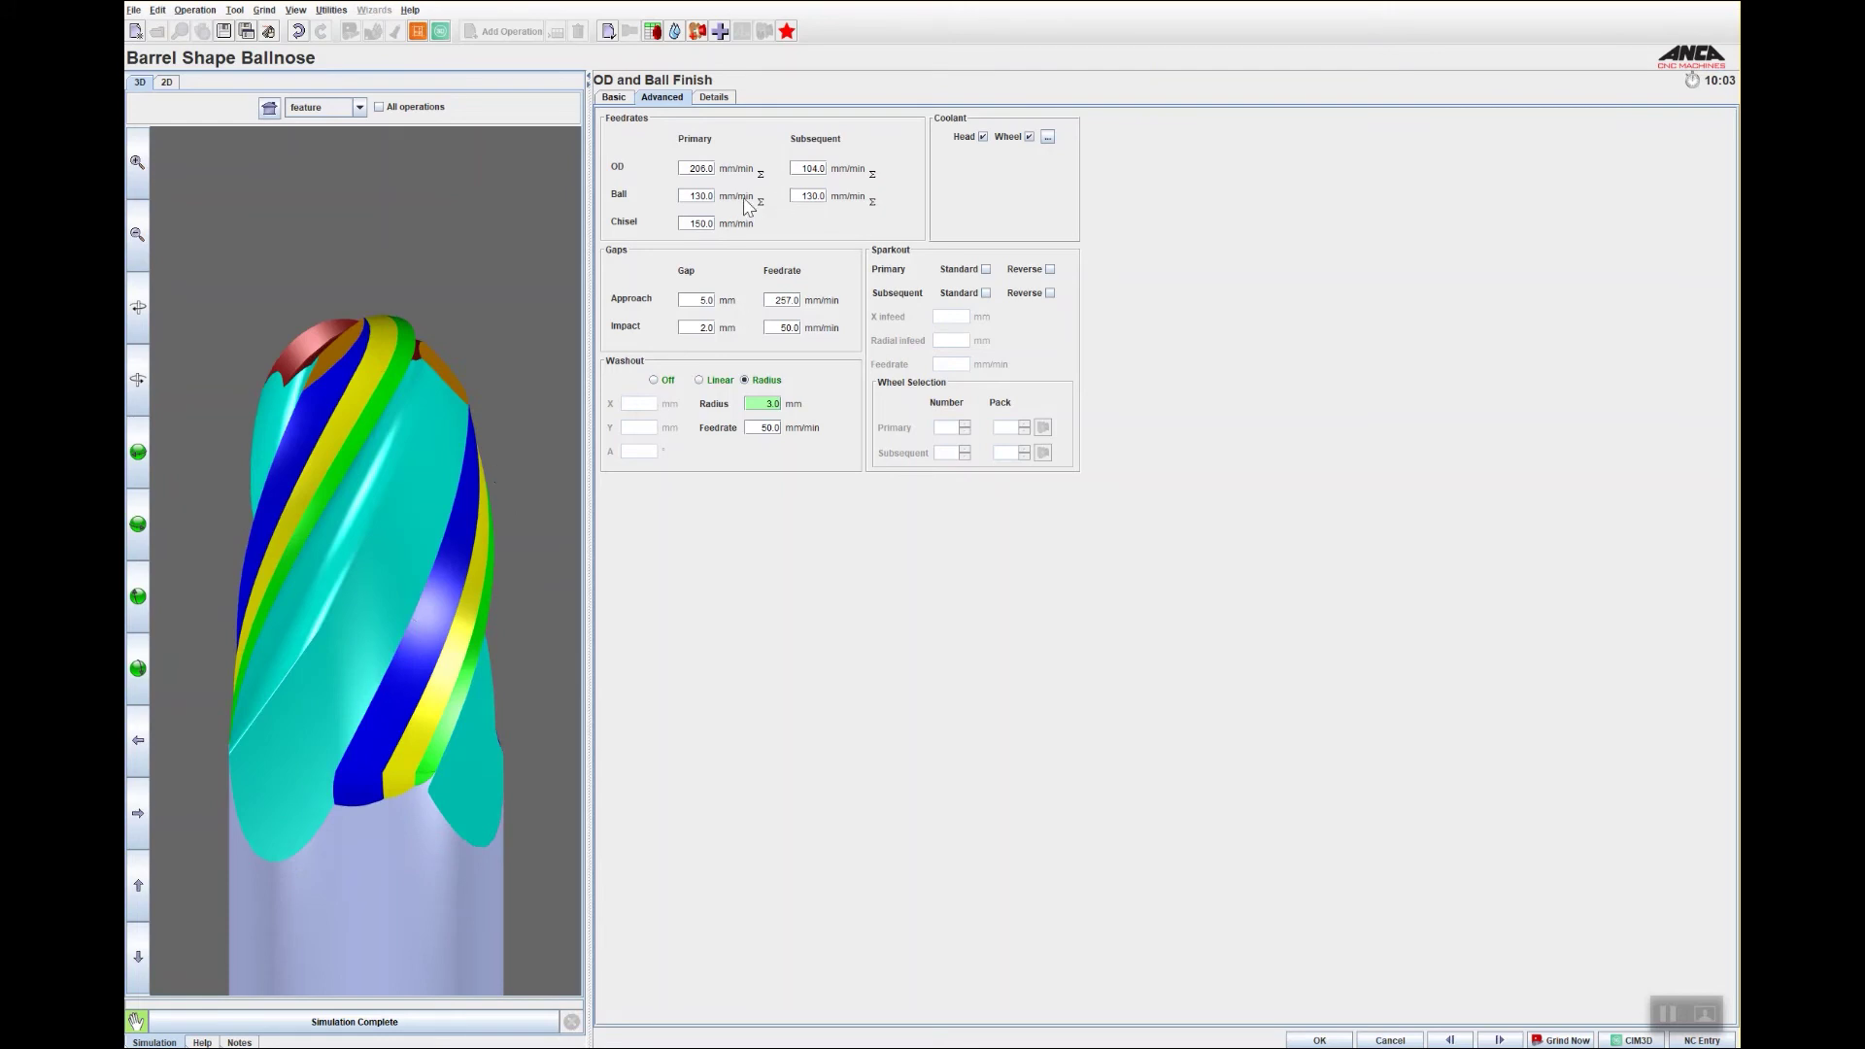
Apply the washout change and view the OD Profile taper form chord profile (R2 220.0 mm, 17.0°).
left_click(1323, 1039)
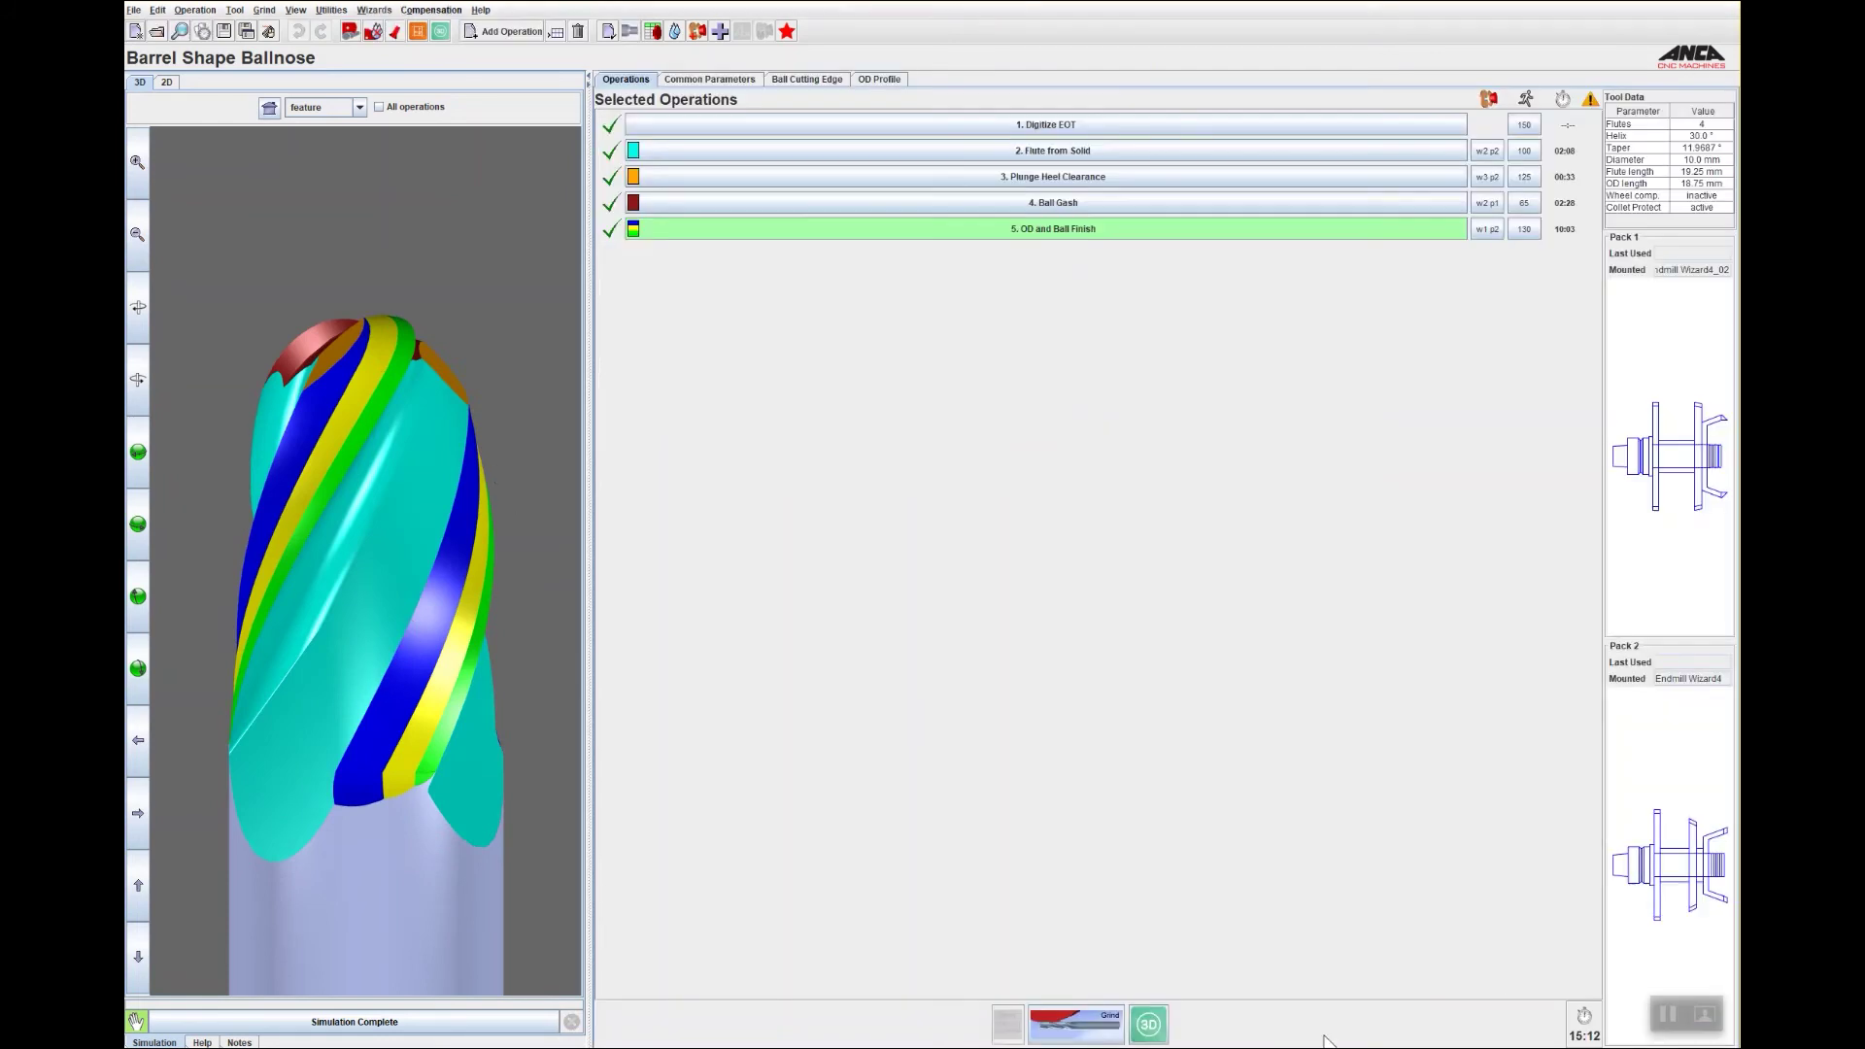
left_click(882, 79)
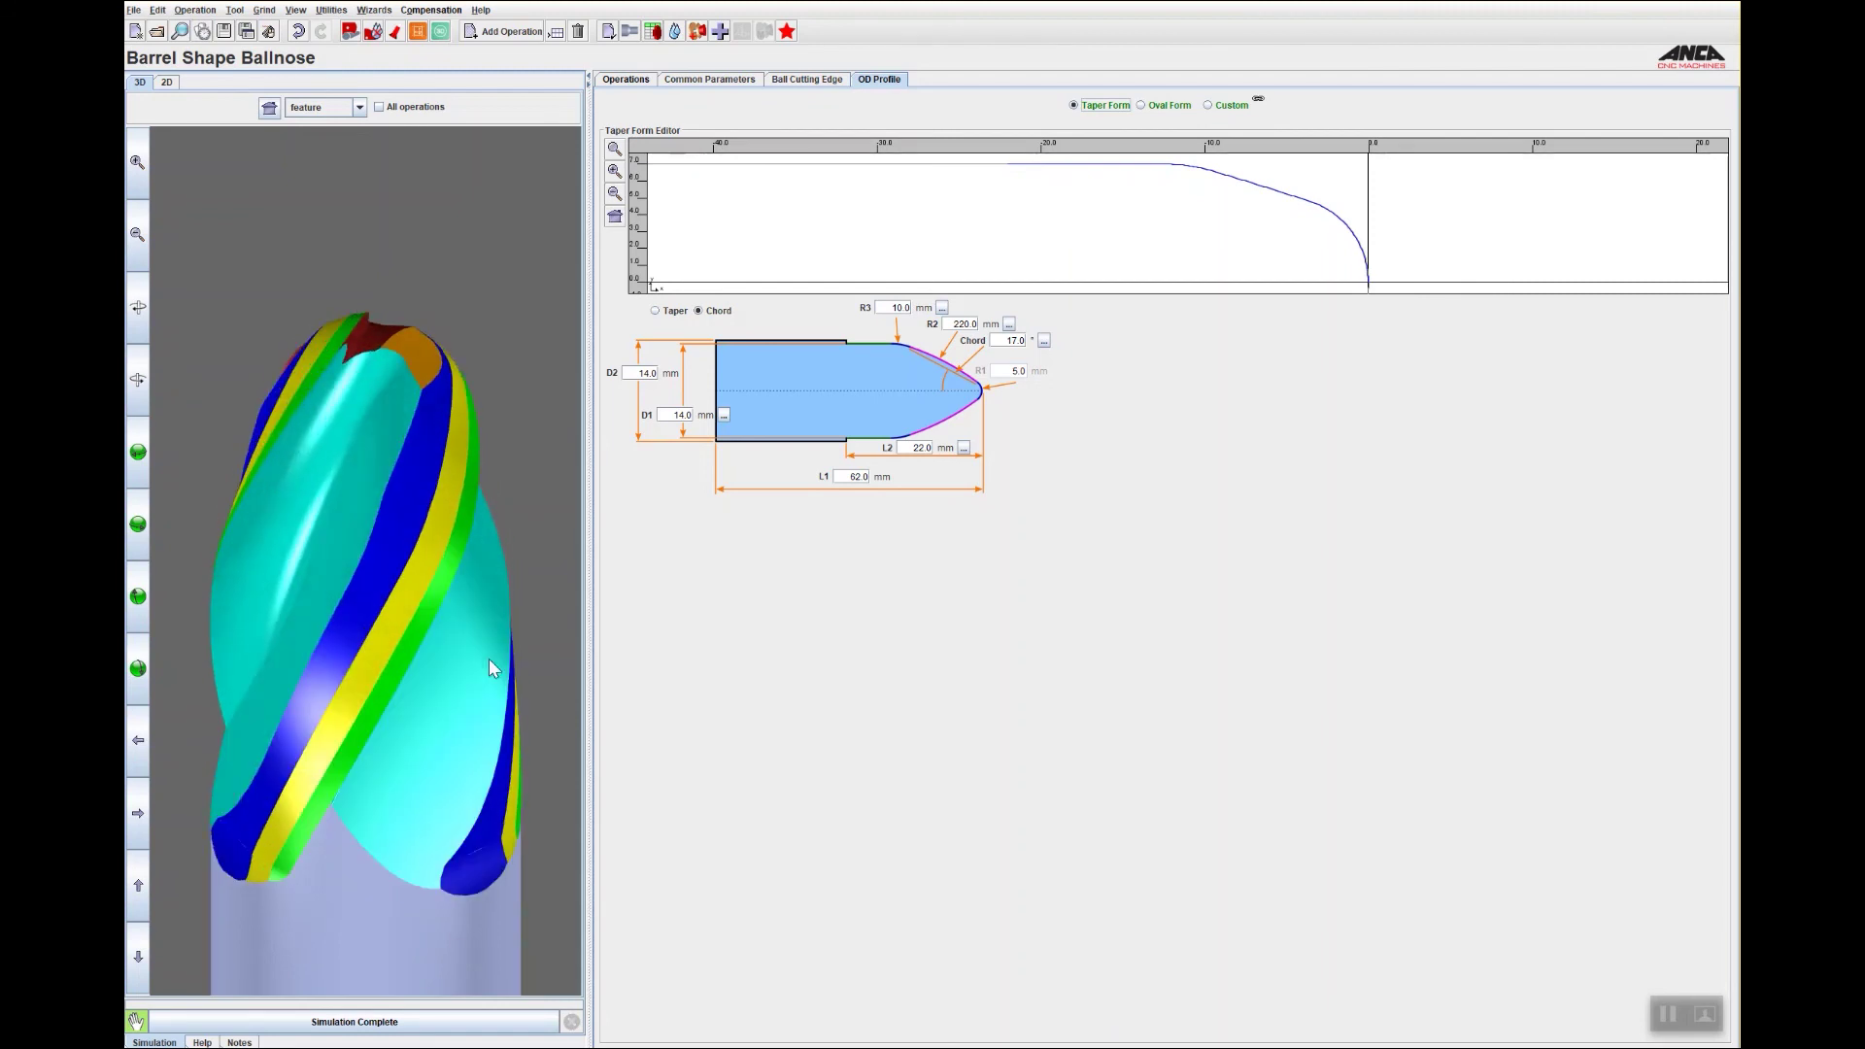
left_click(1389, 1047)
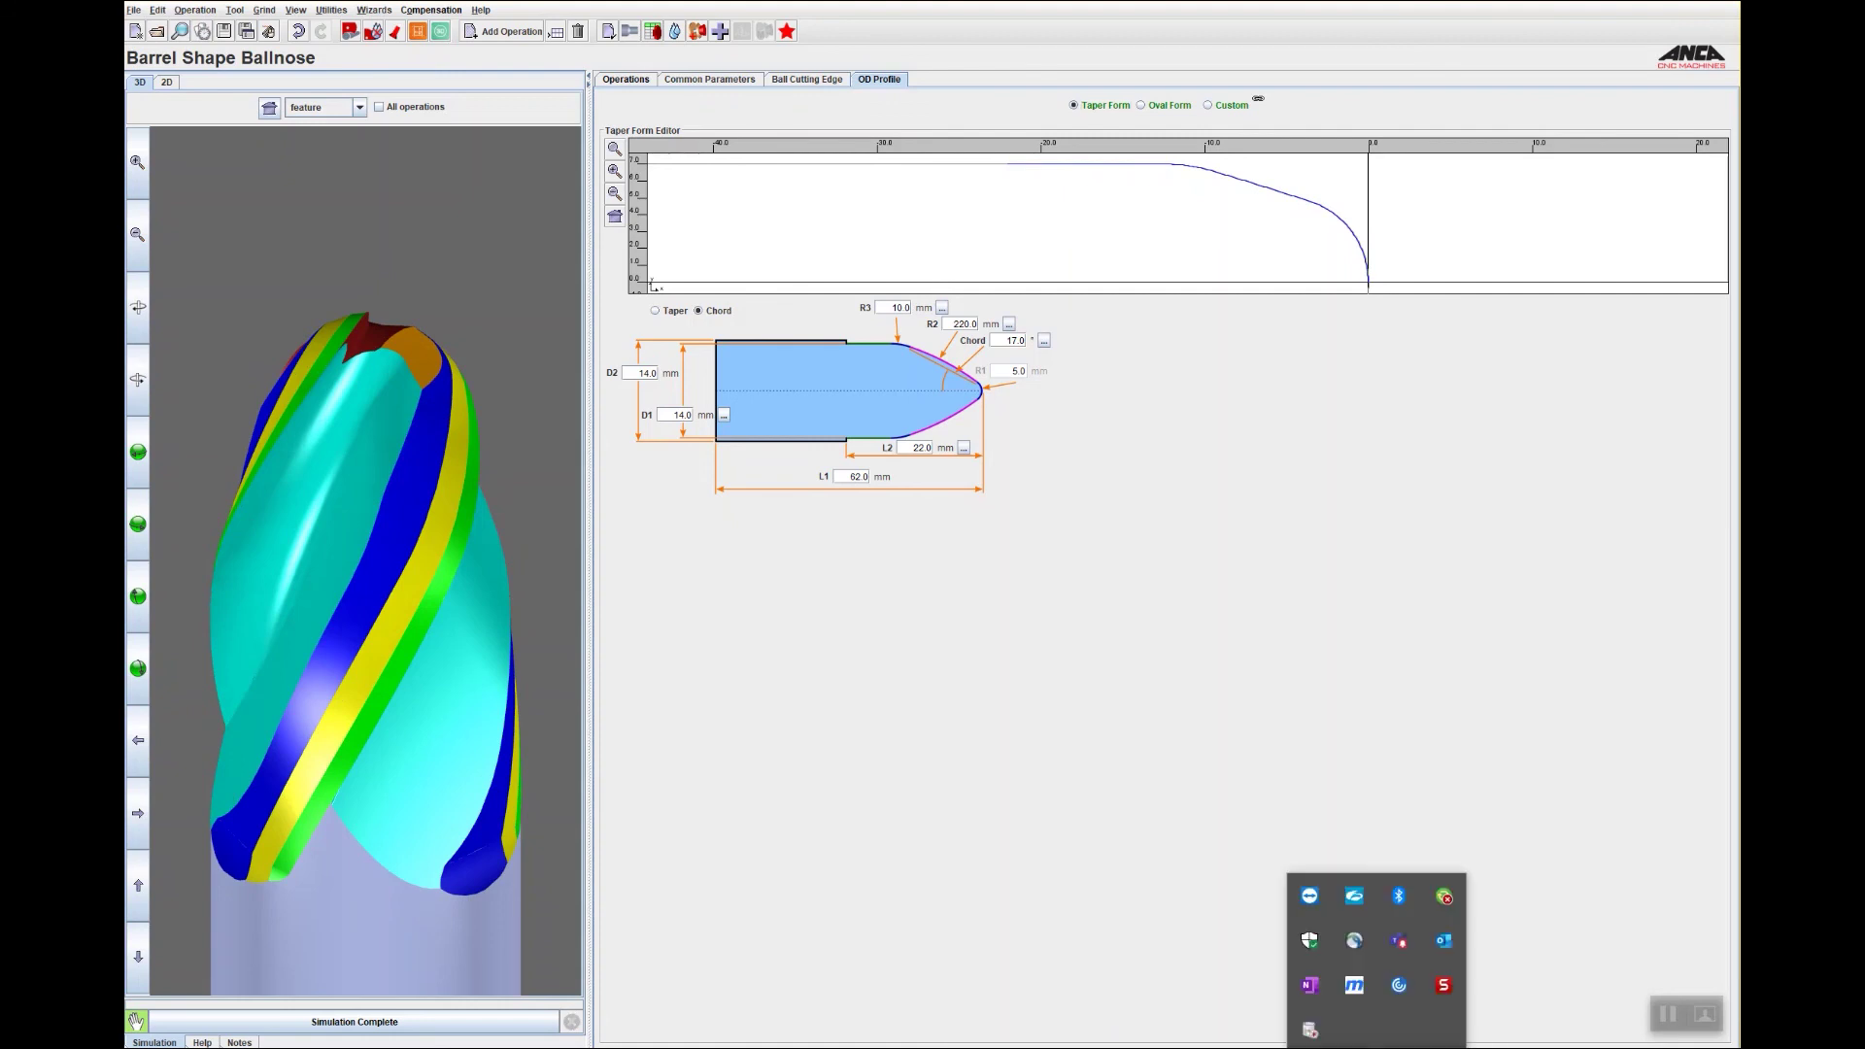